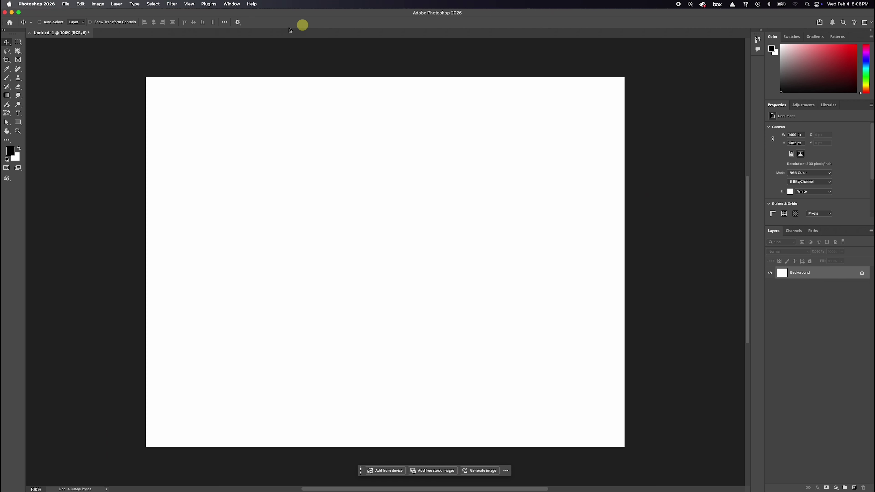
click(234, 4)
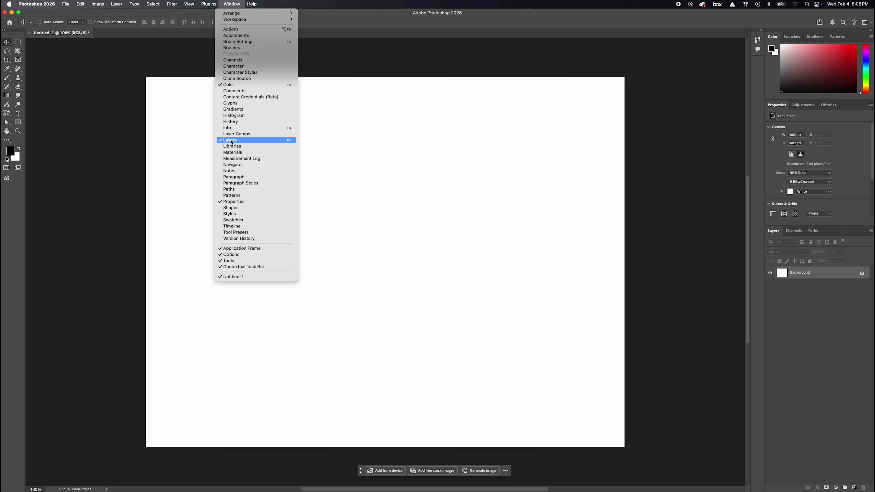
click(790, 302)
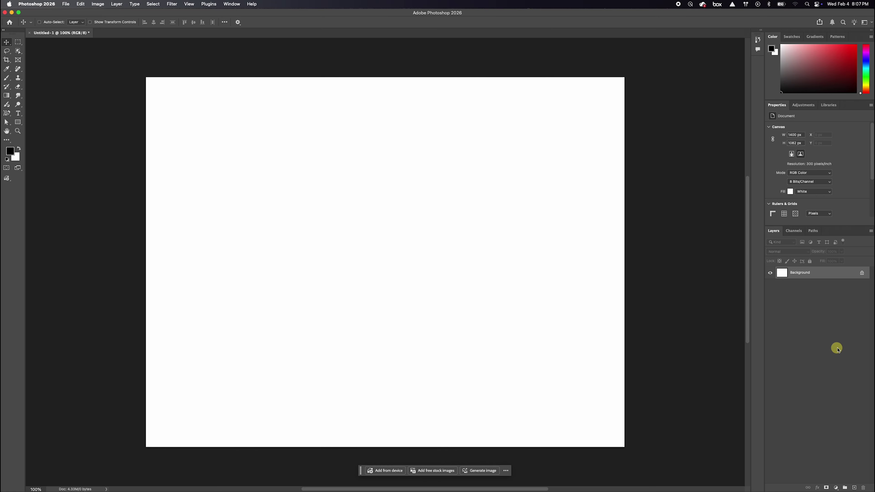
- Add a new layer above the Background and rename it Burger
click(855, 486)
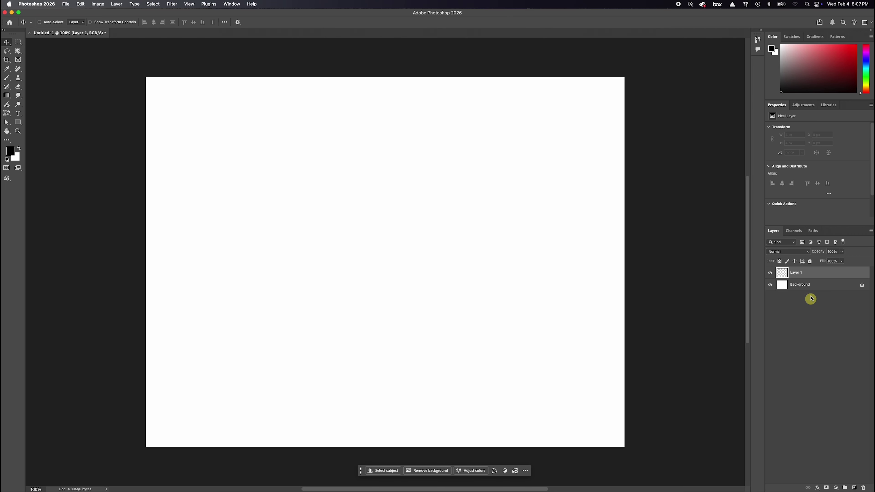
double_click(797, 273)
text(Bru)
text(ger)
key(Return)
double_click(797, 273)
key(Return)
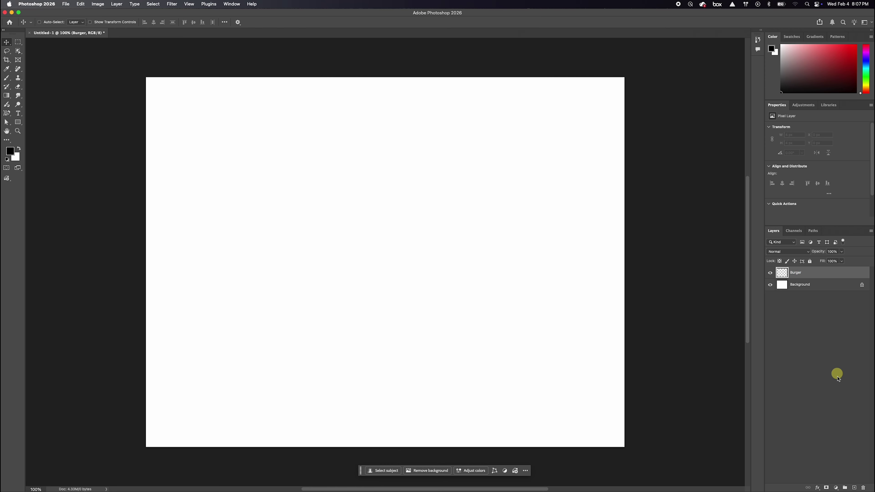
- Add another layer above Burger and rename it Cheese
click(855, 487)
double_click(797, 272)
text(Cheese)
key(Return)
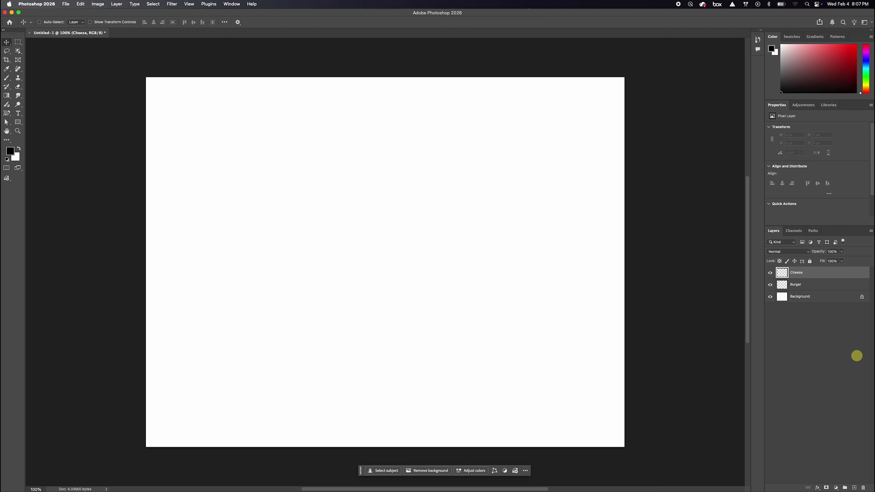
- Add a layer above Cheese and rename it Lettuce
click(855, 488)
double_click(797, 272)
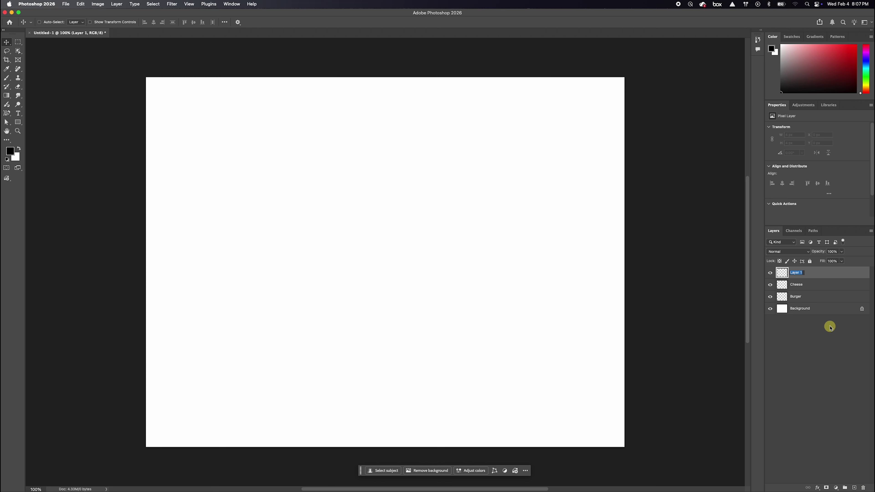
text(Lettuce)
key(Return)
- Add a layer above Lettuce and rename it Top Bun
click(855, 487)
click(795, 273)
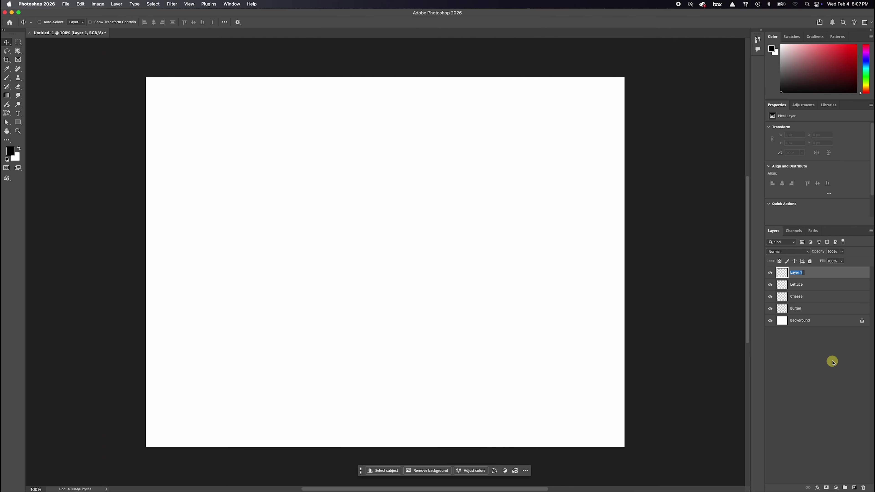
text(Top Bun)
key(Return)
- On the Burger layer, draw a black rectangle about 740 × 408 px and move it near the middle of the canvas
click(830, 321)
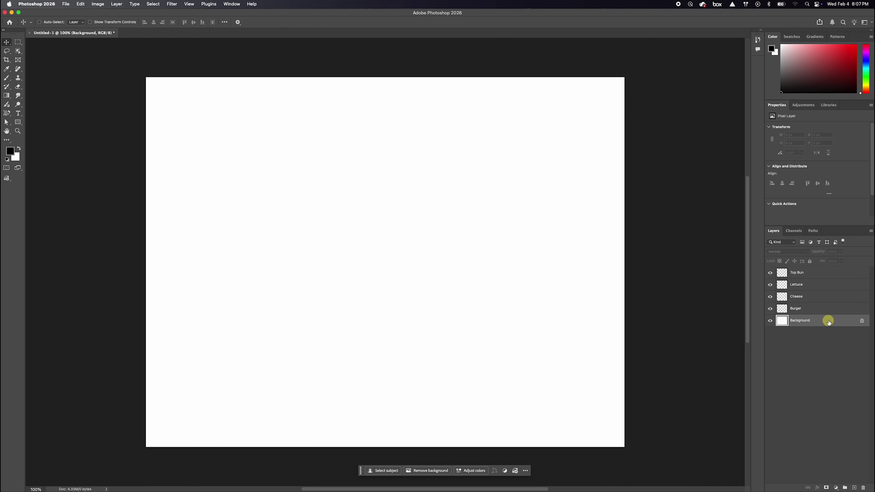
click(803, 309)
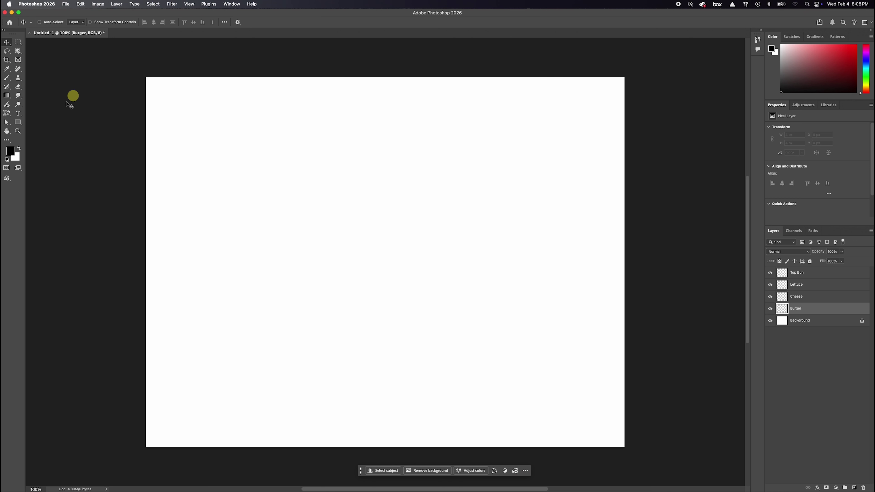
click(18, 122)
drag(318, 176, 445, 246)
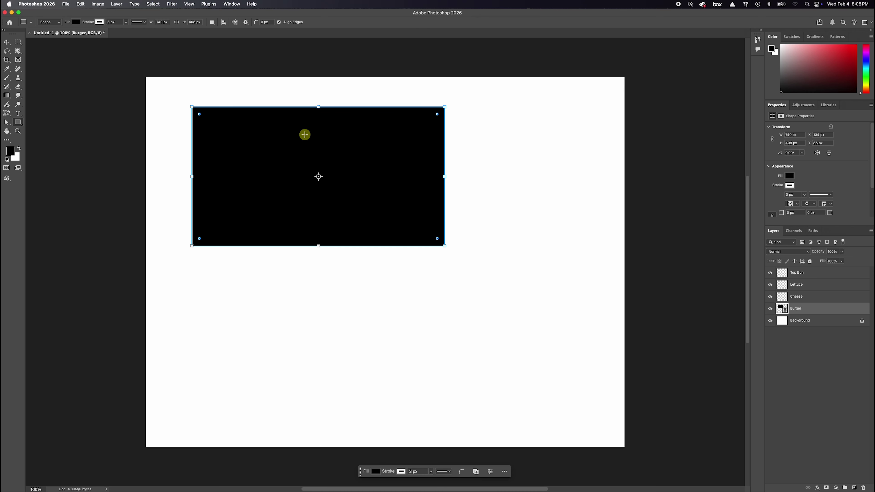
click(6, 42)
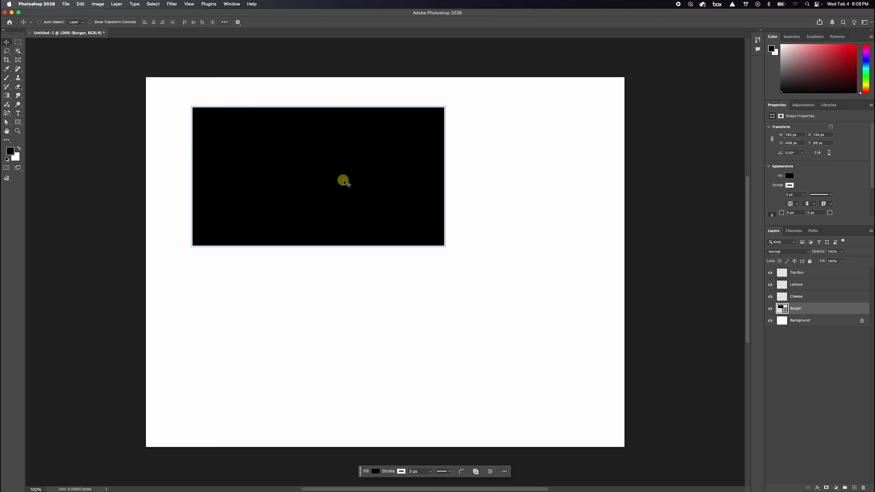
drag(373, 183, 430, 271)
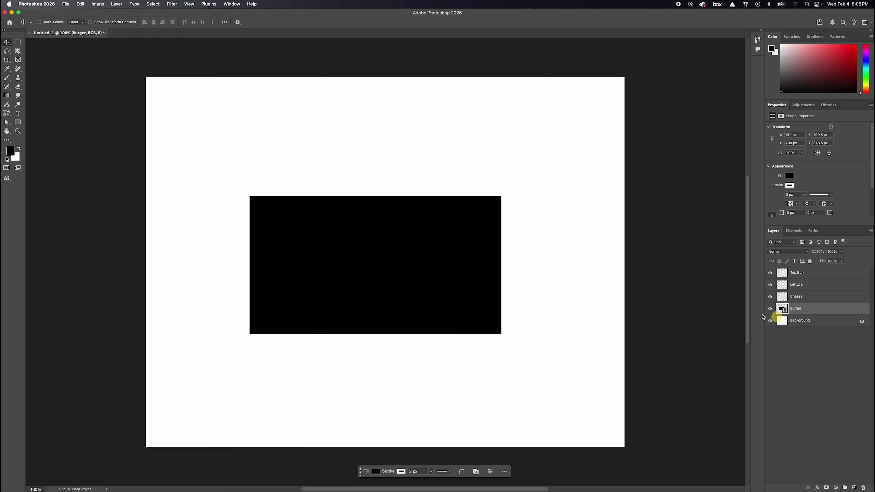
drag(420, 281, 449, 271)
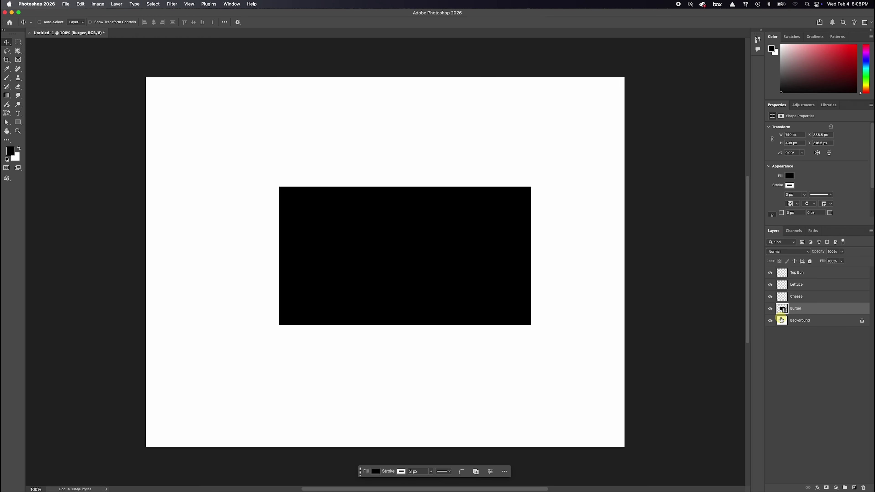
- On the Cheese layer, draw a rectangle about 485 × 343 px overlapping the Burger rectangle's upper-left corner
drag(807, 297, 835, 312)
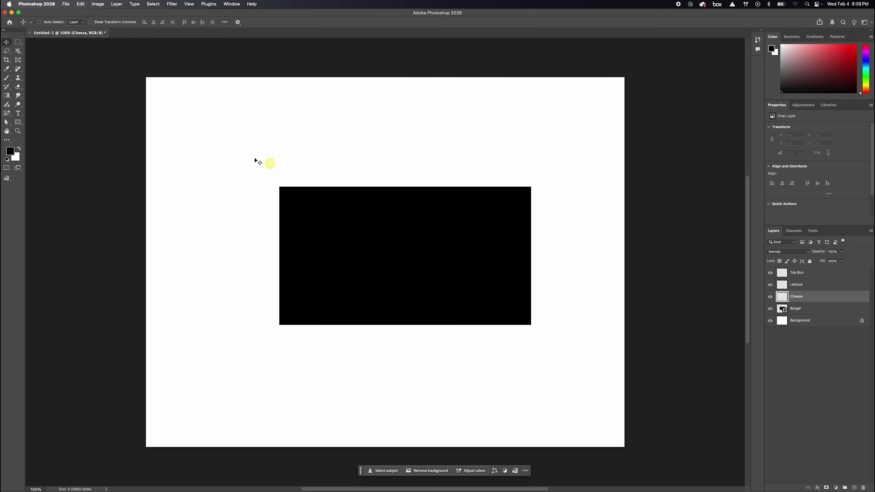
click(17, 122)
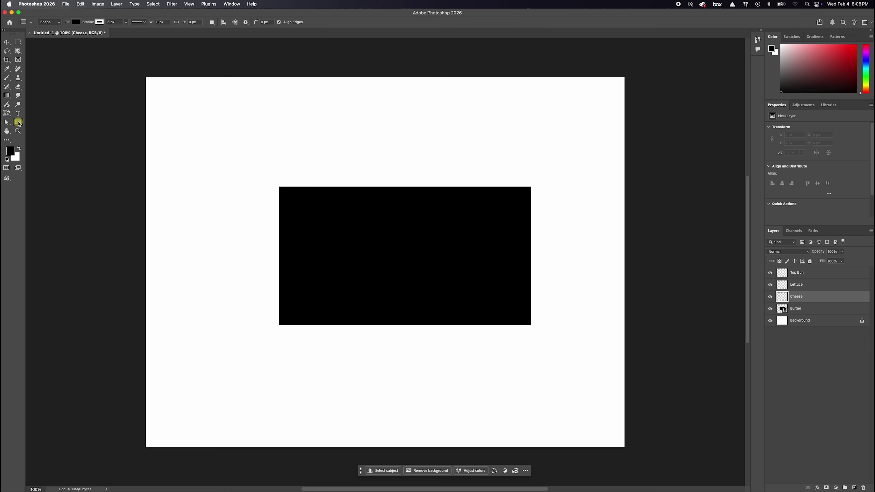
mouse_move(338, 164)
mouse_down()
mouse_move(440, 238)
mouse_move(420, 224)
mouse_up()
drag(371, 166, 441, 186)
key(super+z)
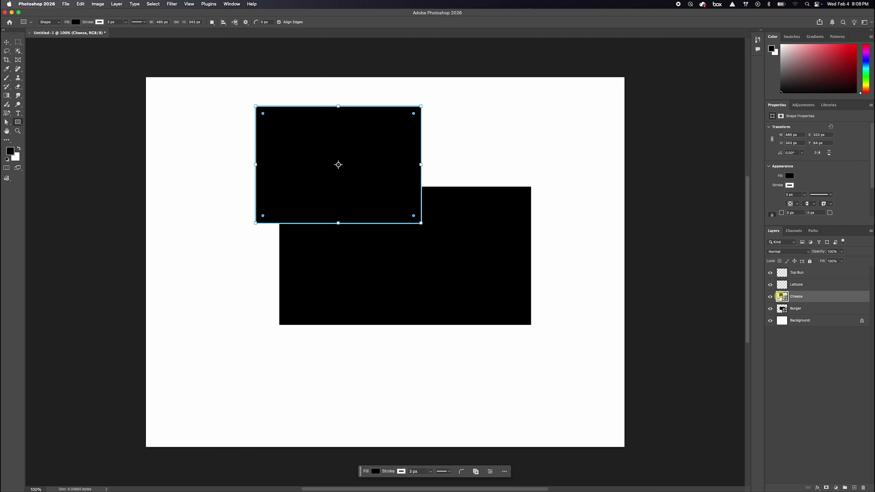
- Fill the Cheese rectangle with orange-yellow #f3b00f and move it horizontally centred over the upper part of the Burger rectangle
double_click(782, 296)
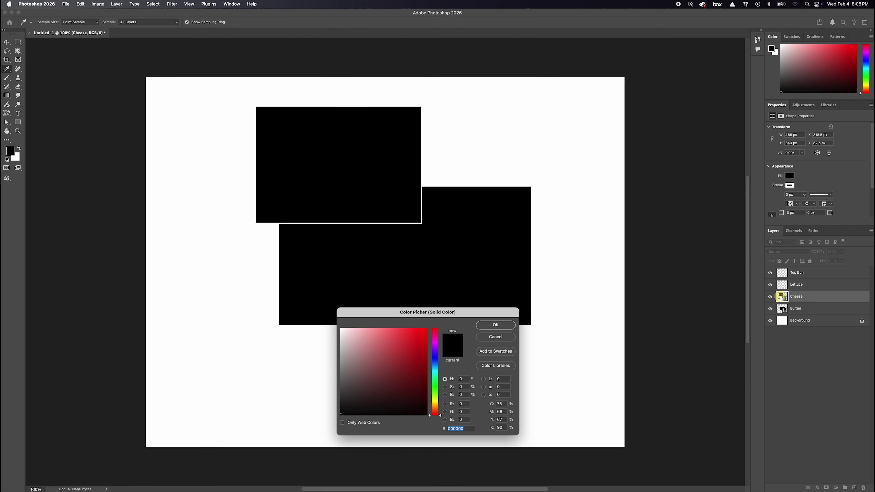
click(435, 405)
click(422, 332)
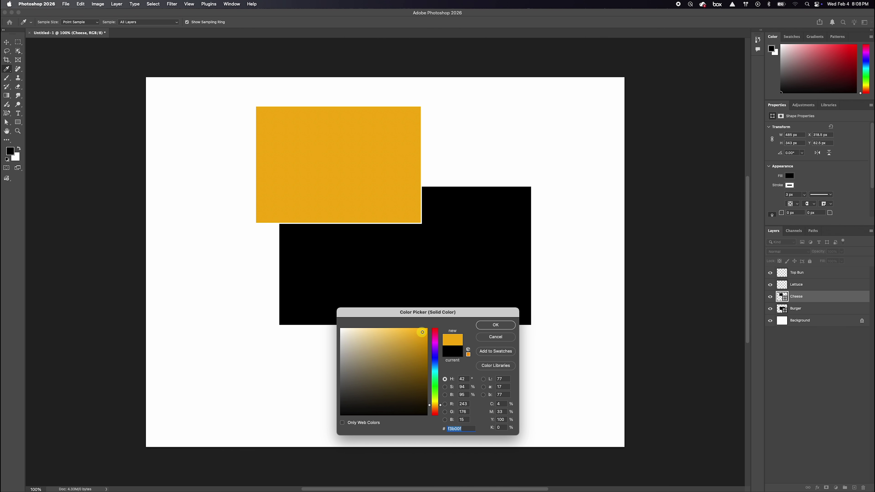
click(497, 325)
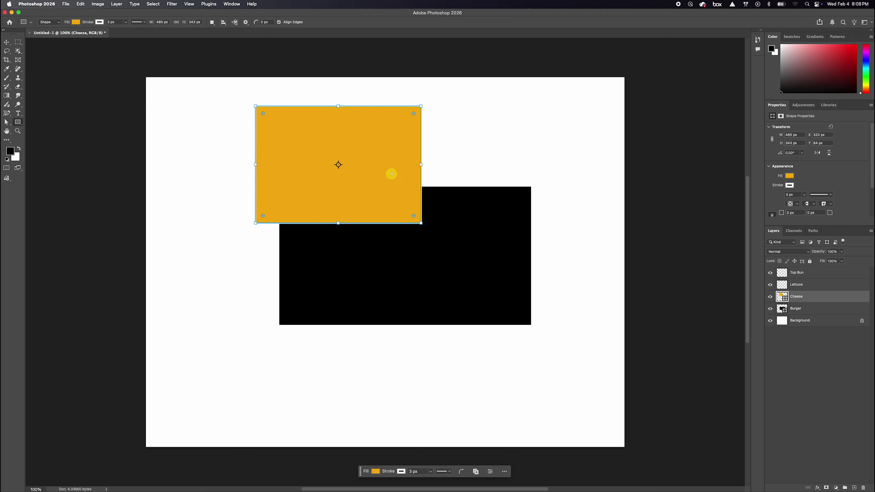
key(v)
drag(396, 167, 460, 213)
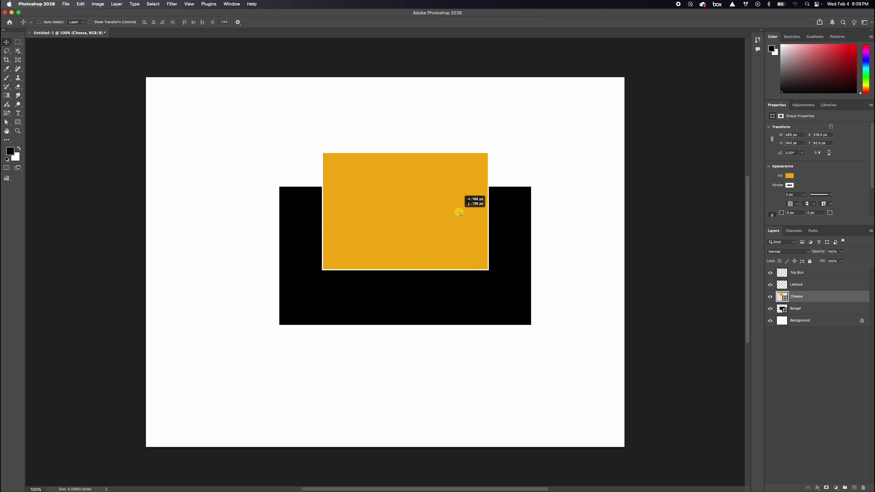
- On the Lettuce layer, draw a rectangle about 382 × 175 px overlapping the Cheese rectangle's upper-left part
click(817, 311)
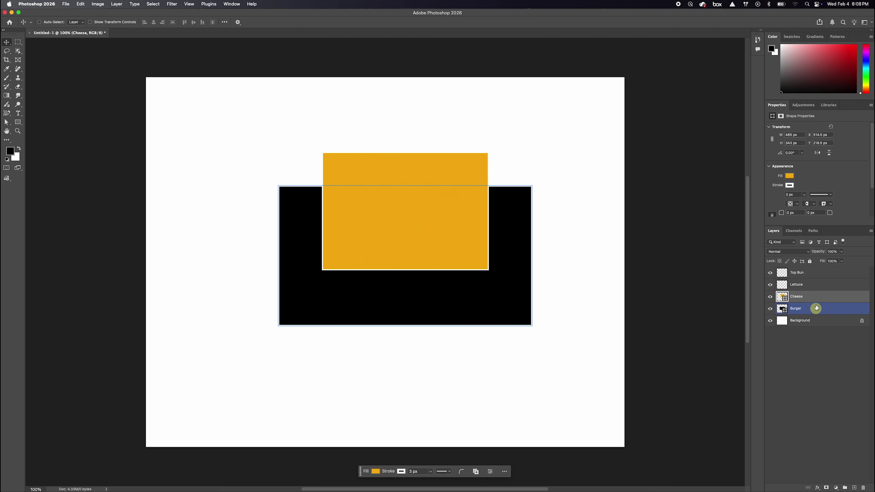
click(816, 290)
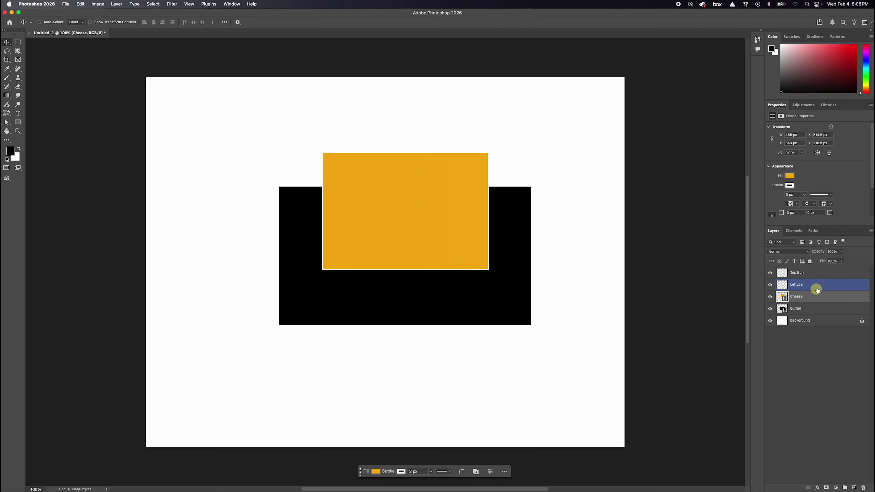
drag(401, 158, 462, 206)
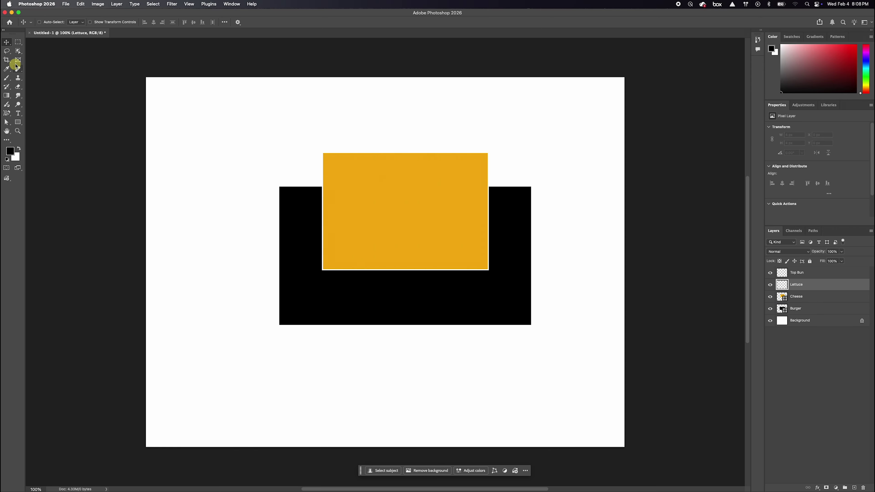
click(18, 122)
drag(361, 190, 425, 220)
click(409, 200)
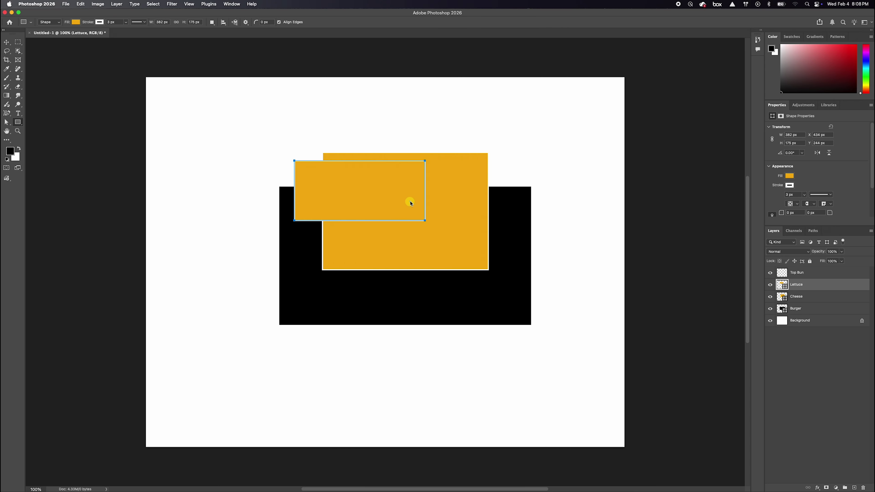
click(416, 275)
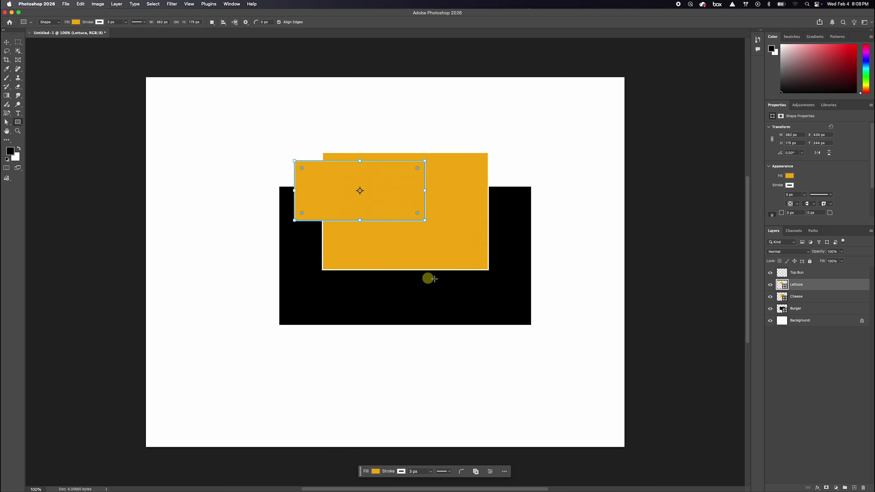
- Change the Lettuce rectangle's fill to green #3aaa1b
double_click(782, 286)
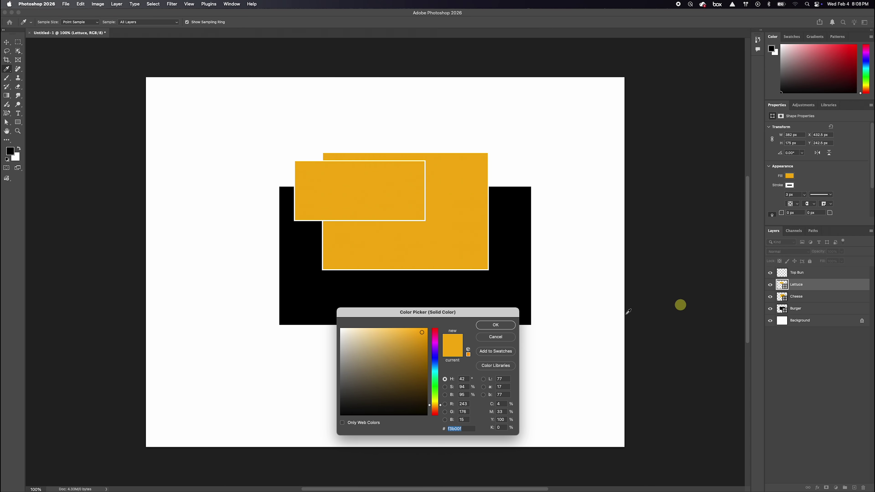
click(438, 391)
click(414, 357)
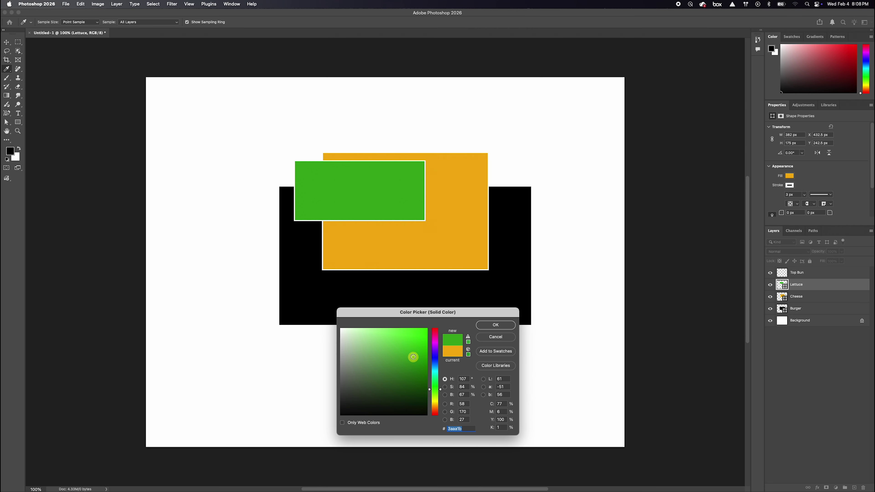
click(496, 325)
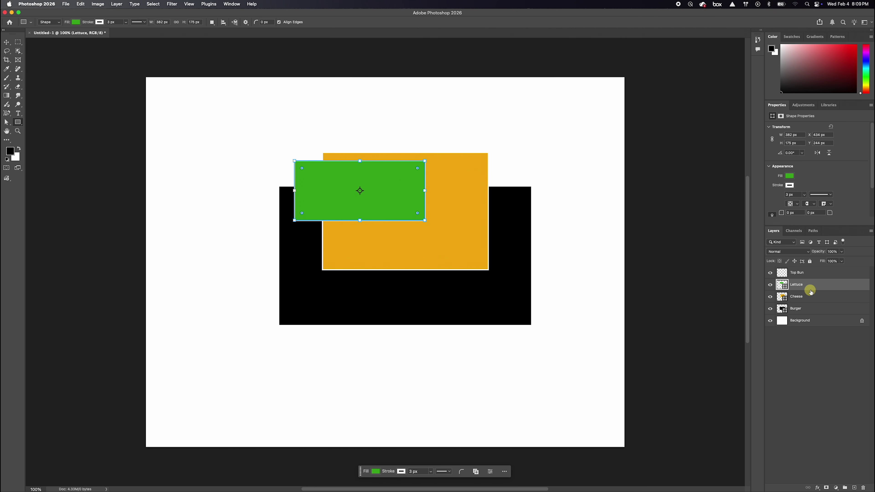
- On the Top Bun layer, draw a rectangle about 356 × 209 px above the Lettuce rectangle and fill it with brown #907b18
click(813, 275)
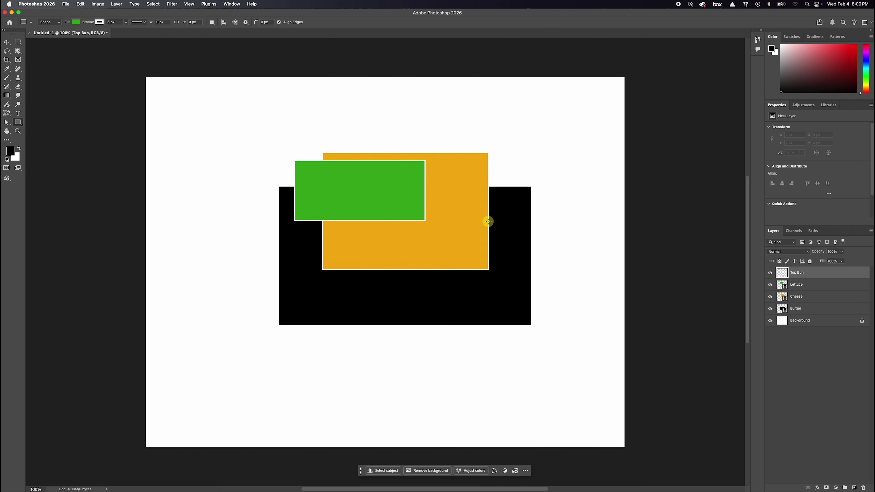
drag(298, 98, 419, 168)
double_click(783, 272)
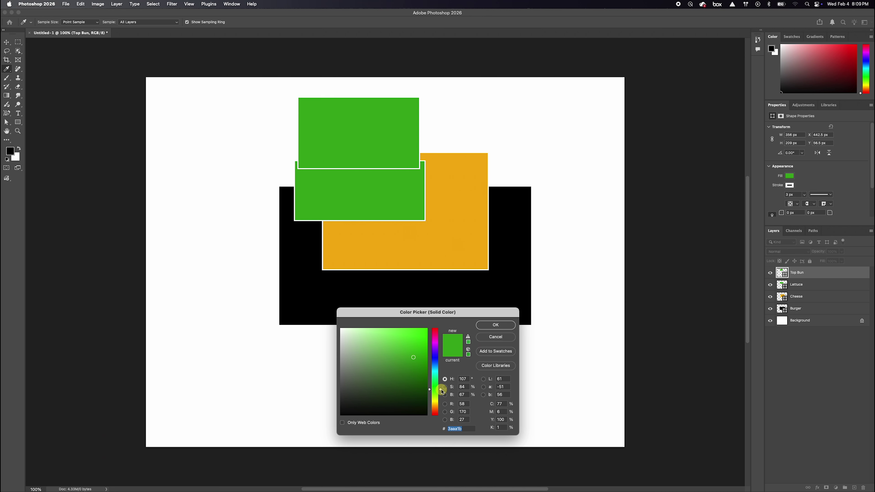
drag(437, 392, 436, 397)
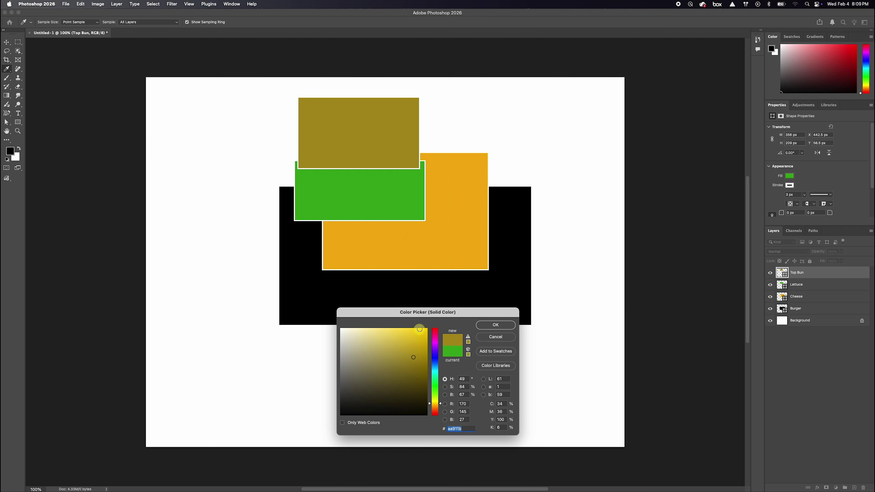
click(420, 329)
click(420, 374)
click(413, 365)
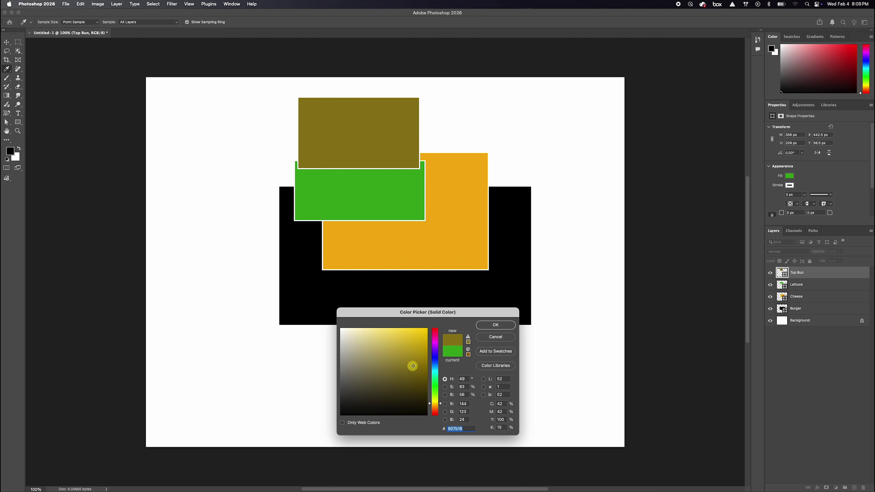
click(505, 326)
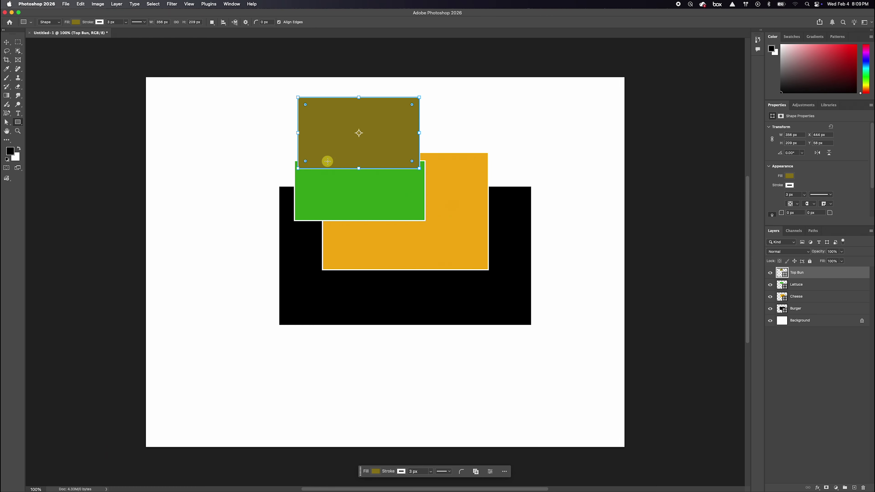
- Move the Top Bun rectangle down and right so it overlaps the Lettuce and Cheese rectangles, centred over the Burger
click(6, 41)
super+click(394, 182)
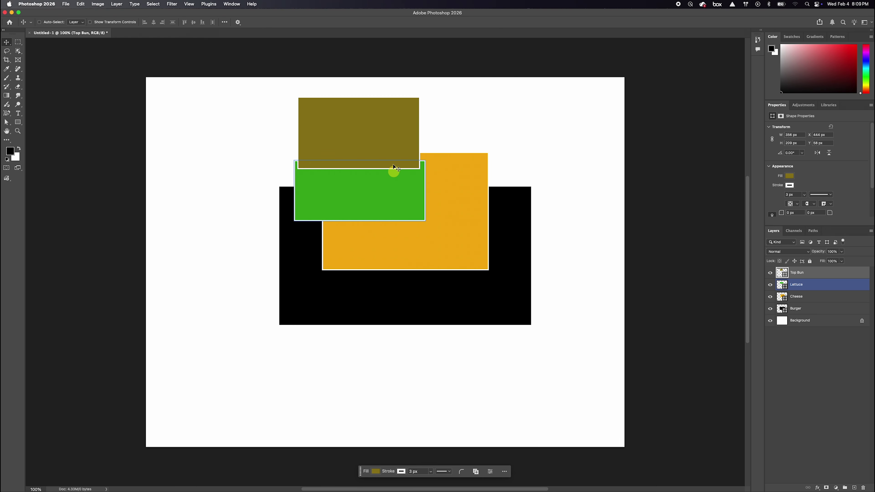
drag(388, 142, 435, 162)
click(816, 310)
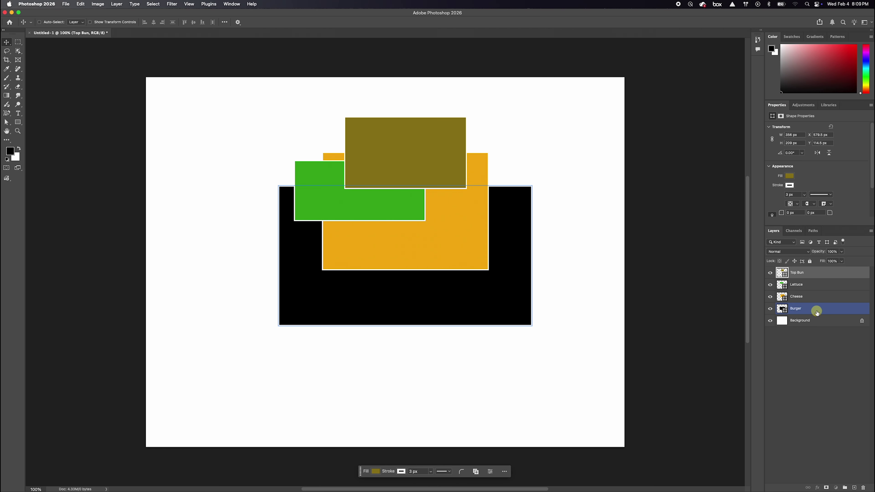
click(815, 296)
click(814, 284)
click(813, 273)
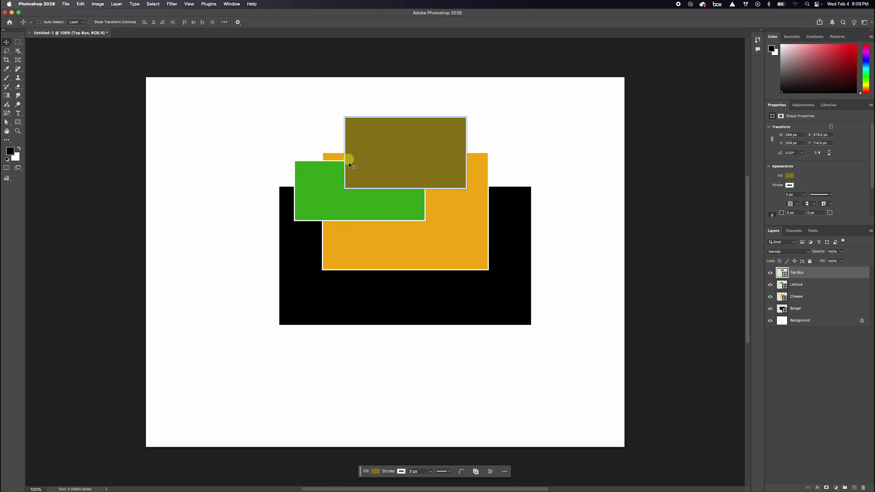
click(811, 311)
click(842, 321)
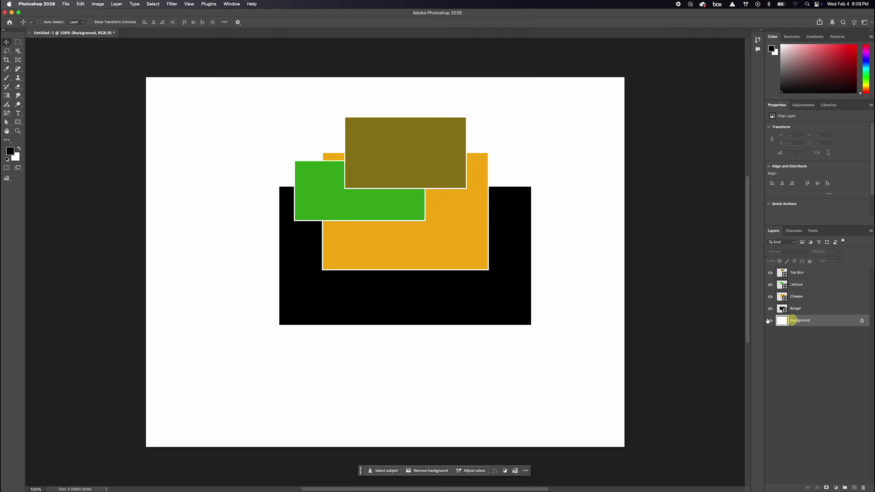
- Move the Burger rectangle about 23 px left and 41 px down, keeping it overlapped by the Cheese and Lettuce rectangles
click(816, 310)
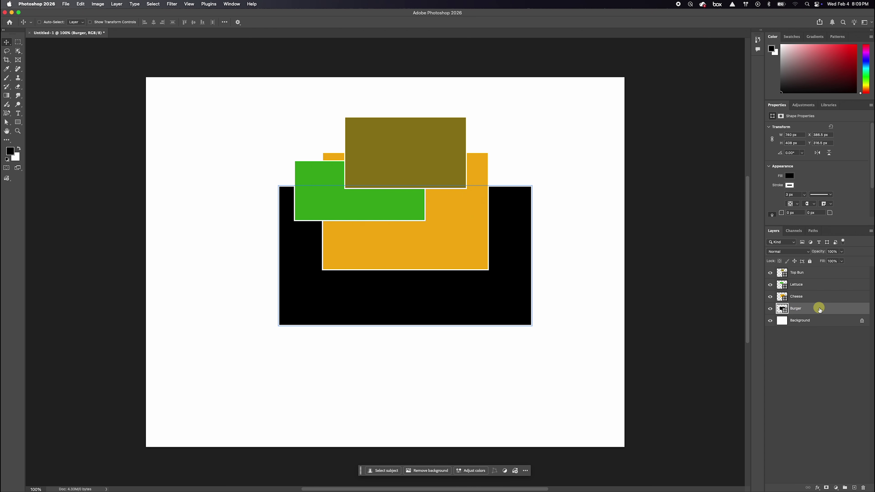
mouse_move(480, 299)
mouse_down()
mouse_move(500, 303)
mouse_move(473, 279)
mouse_move(469, 244)
mouse_move(471, 312)
mouse_up()
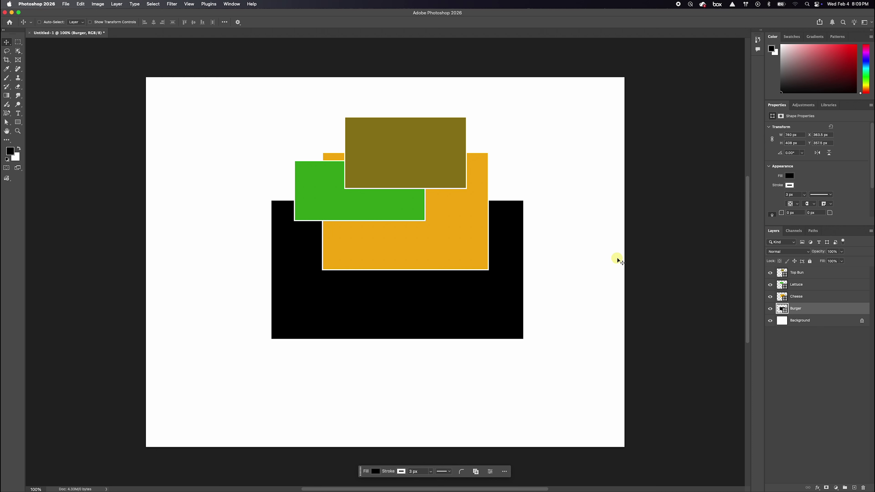
- Reorder the layers so Top Bun sits directly below Lettuce and above Cheese, leaving no layer selected
click(801, 278)
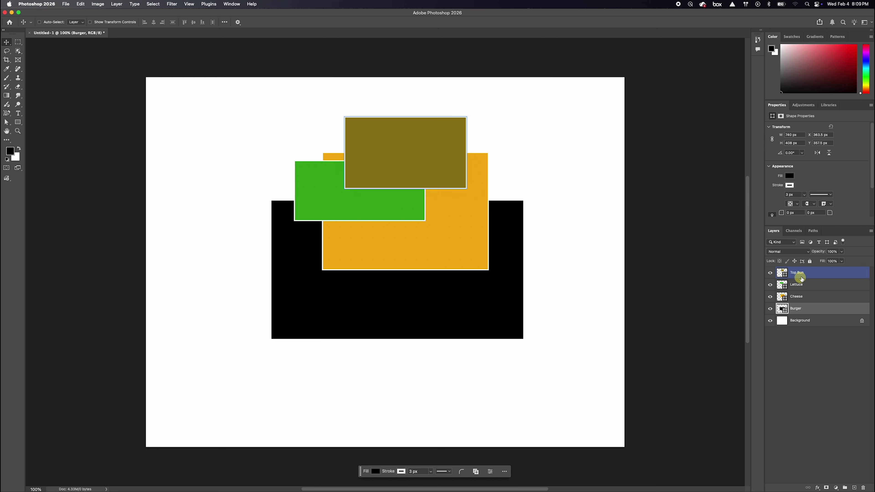
click(817, 275)
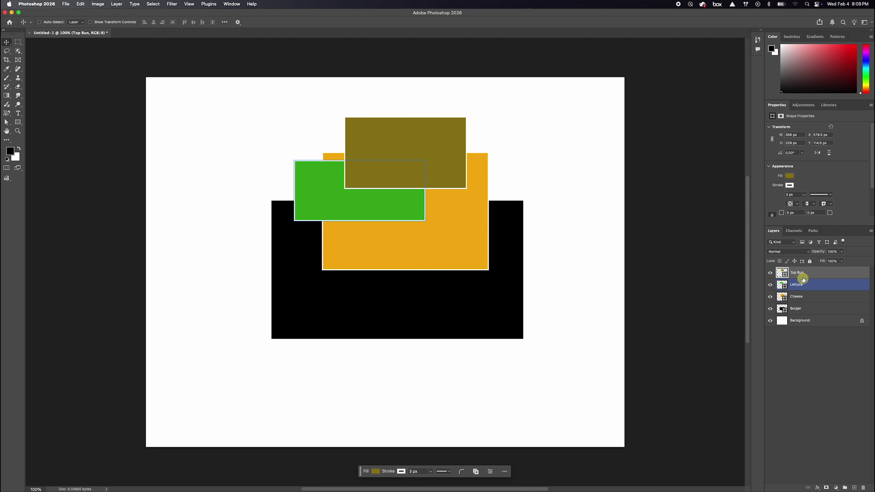
click(803, 308)
click(825, 364)
click(826, 273)
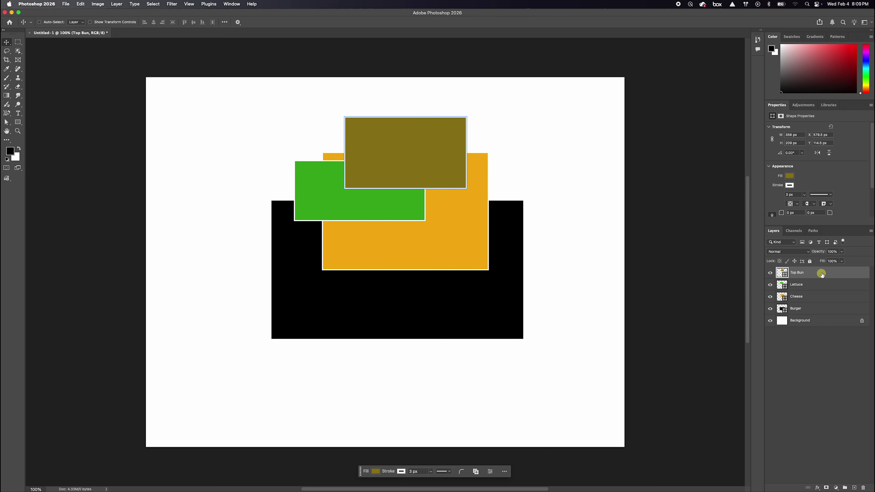
drag(822, 275, 821, 290)
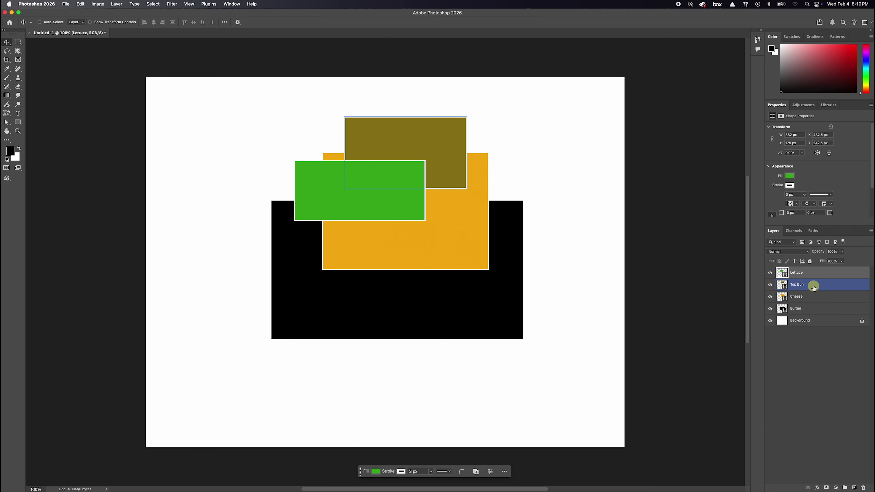
click(823, 348)
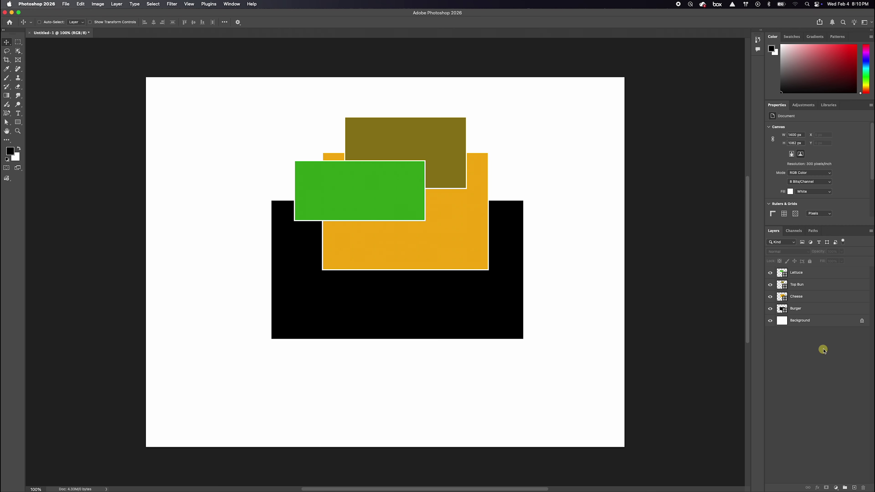
- Unlock the Background layer to turn it into a regular, movable layer
click(809, 274)
click(812, 330)
click(792, 279)
click(863, 322)
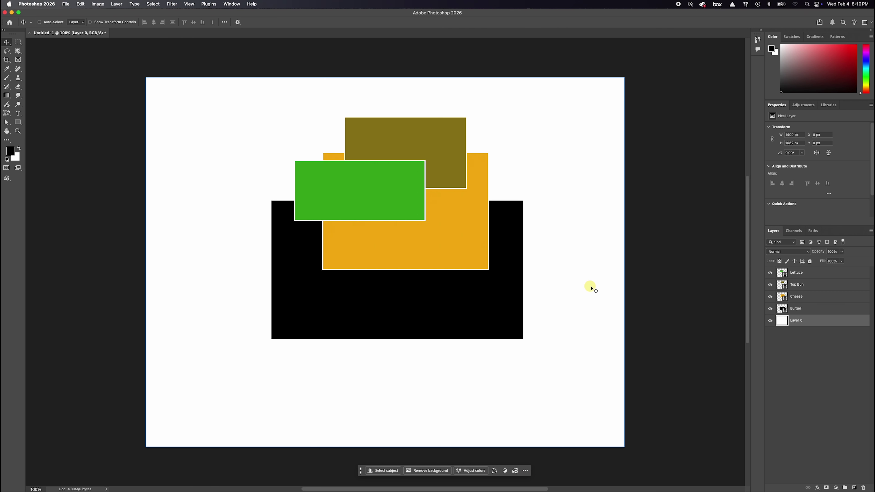
- Move the white Layer 0 about 143 px left and 122 px up on the canvas, and deselect it
click(816, 311)
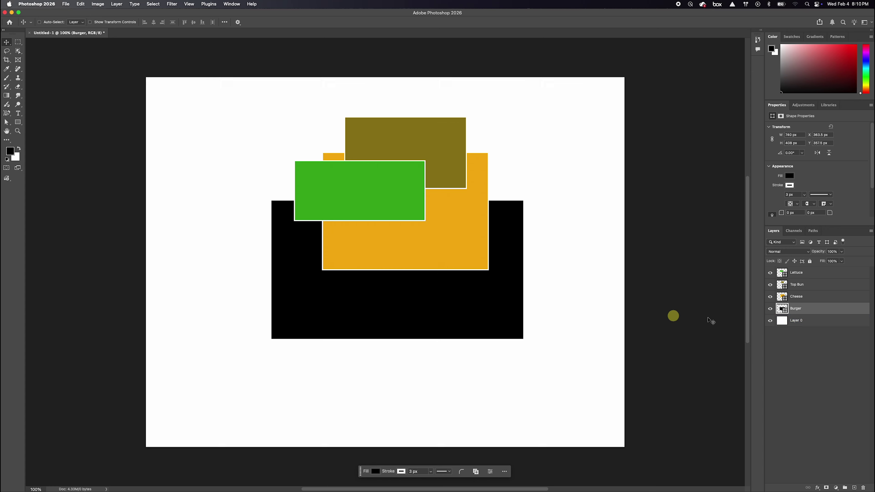
click(824, 320)
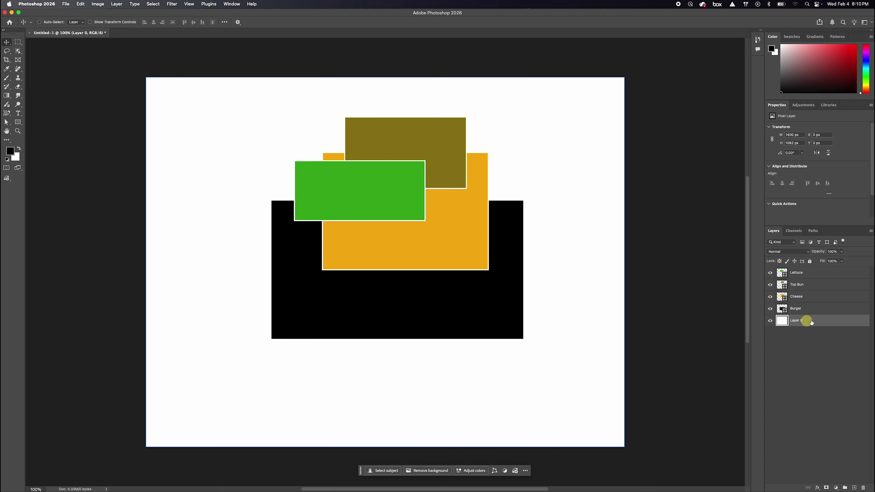
drag(588, 309, 535, 264)
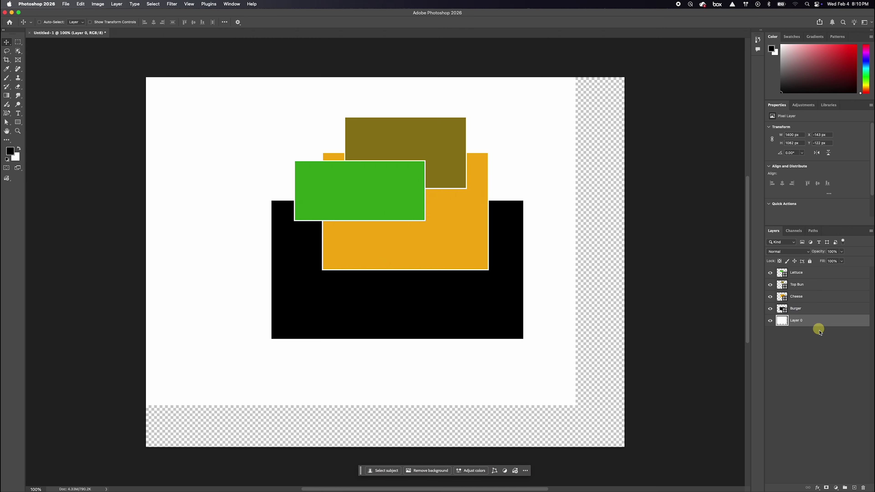
super+click(813, 321)
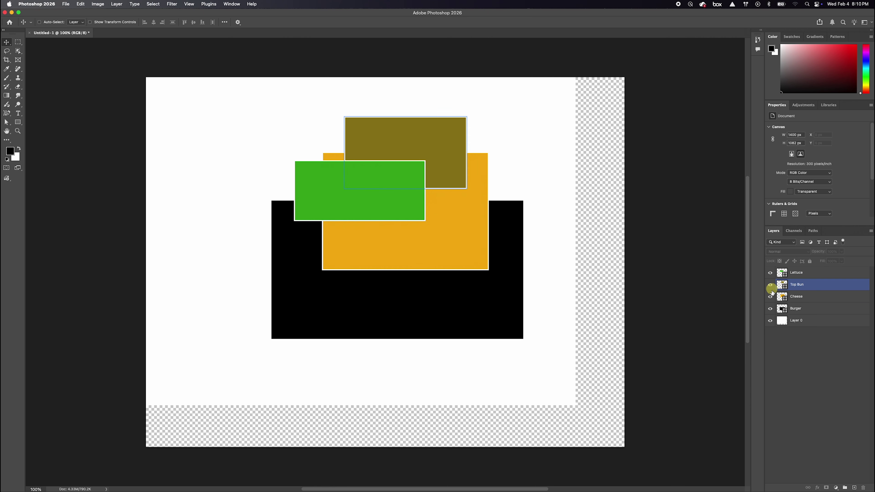
- Toggle the visibility of the Lettuce, Cheese, Burger and Top Bun layers to compare the stack, and show them all again
click(771, 273)
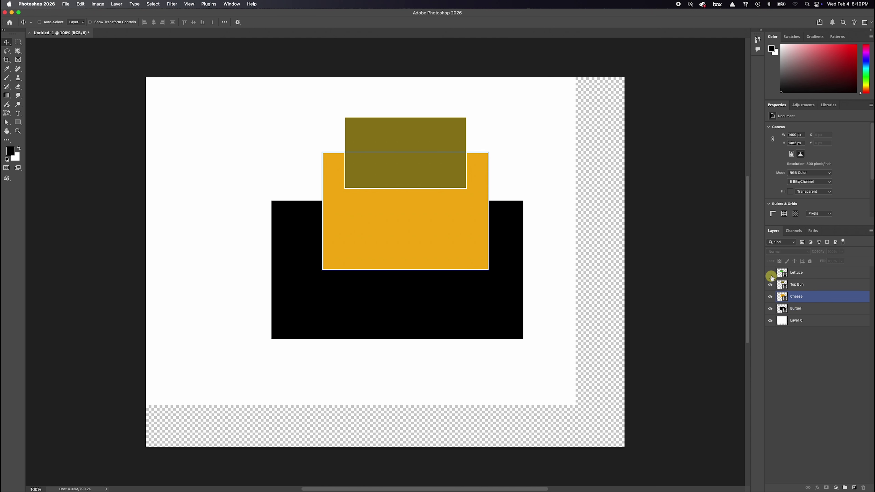
click(771, 273)
click(771, 298)
click(771, 309)
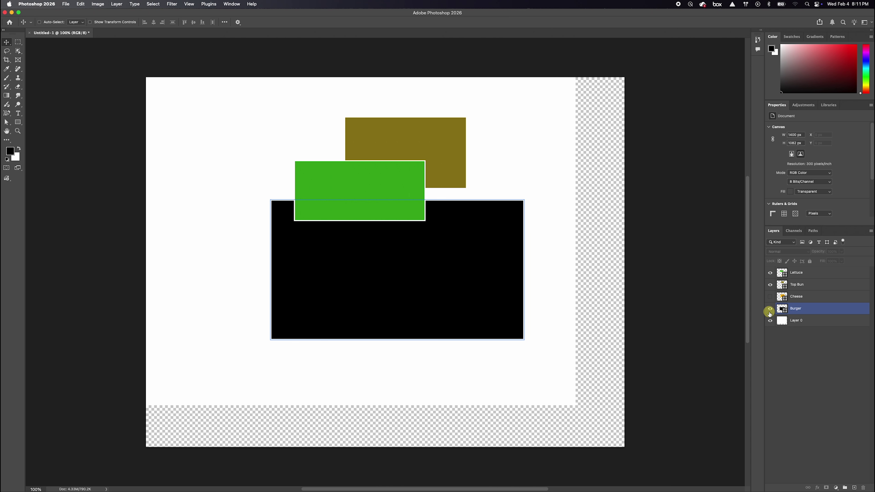
click(771, 285)
click(771, 273)
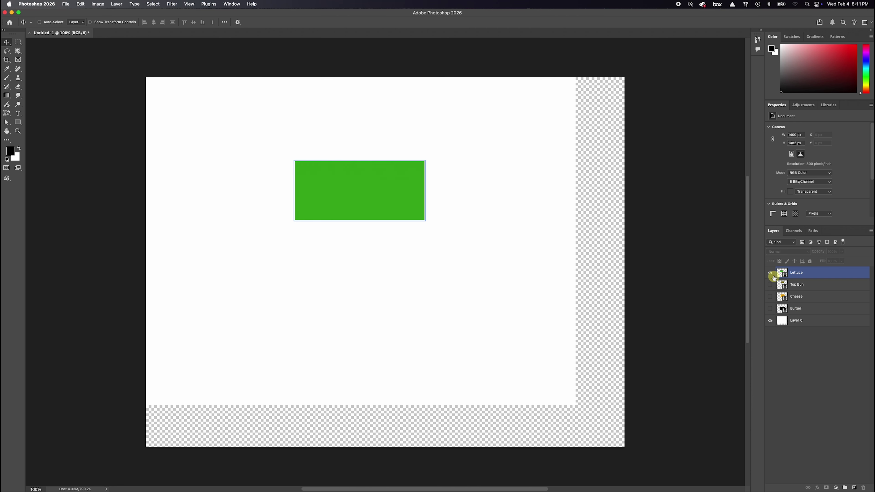
click(780, 283)
click(771, 273)
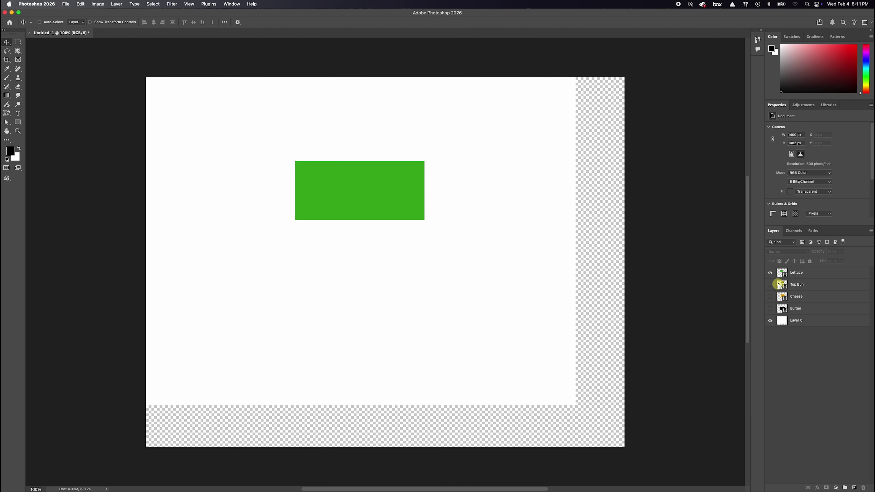
click(771, 273)
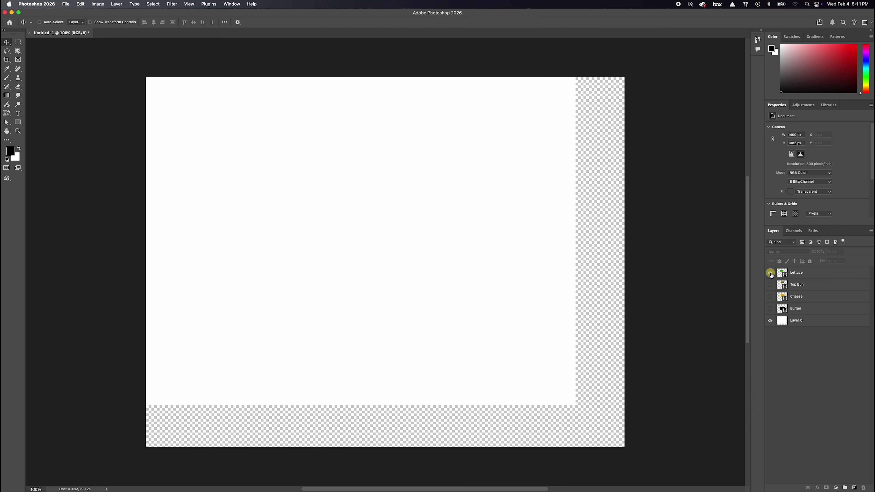
alt+click(771, 310)
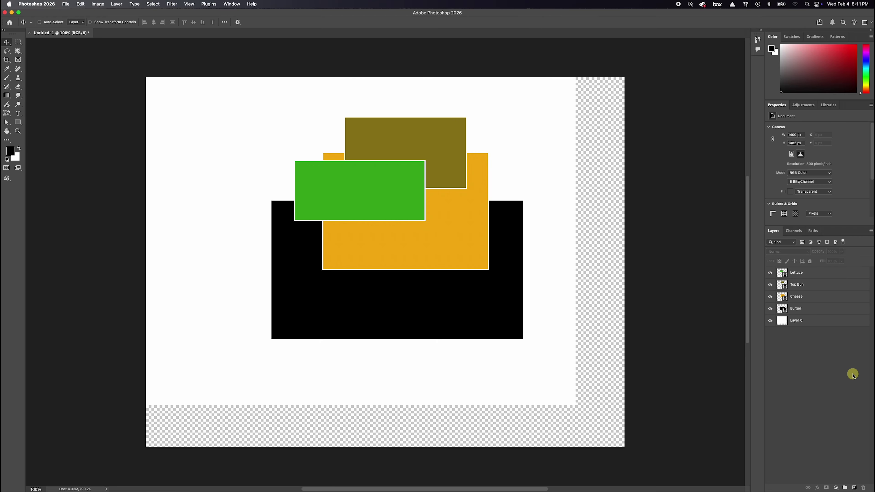
- Hide all four burger-ingredient layers in one sweep and turn their visibility back on
click(768, 314)
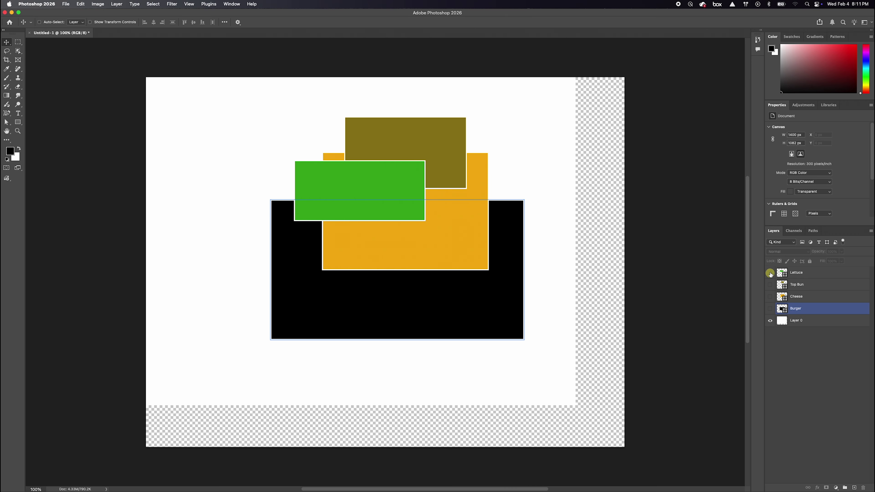
click(770, 274)
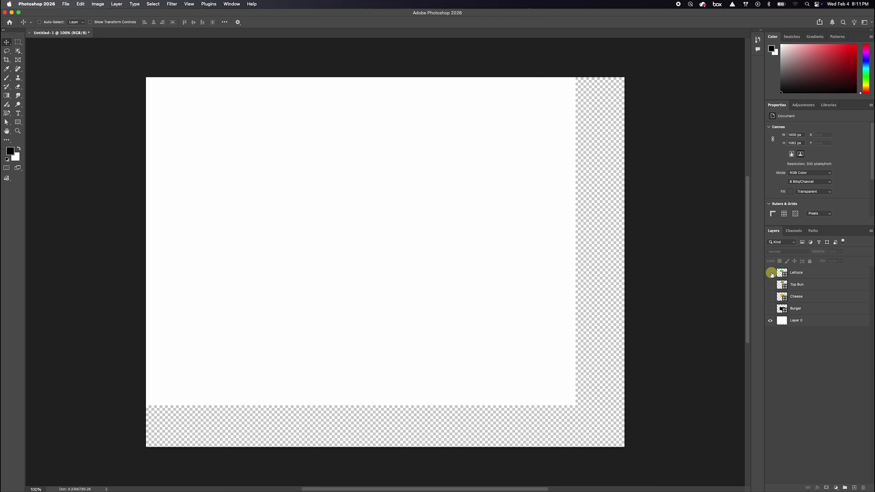
alt+click(771, 308)
click(831, 366)
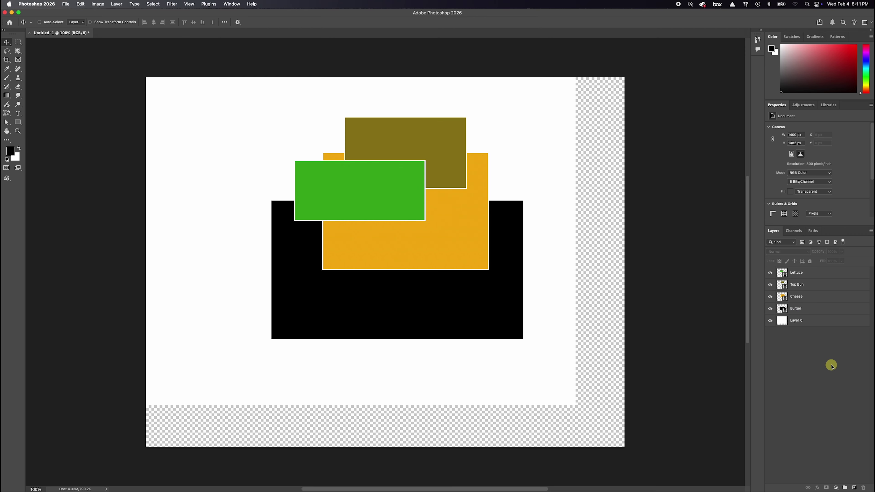
click(812, 274)
key(alt+comma)
key(alt+period)
click(771, 273)
click(771, 273)
click(828, 288)
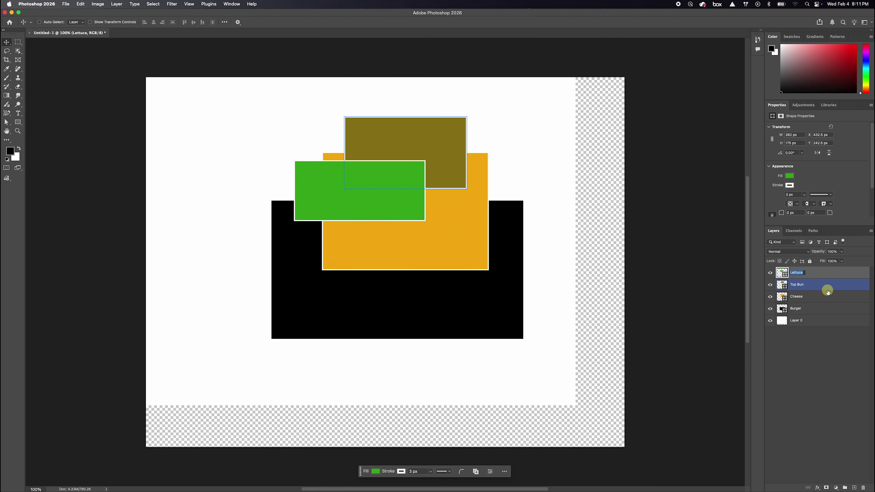
key(alt+comma)
- Group the Lettuce, Top Bun, Cheese and Burger layers together above Layer 0
click(818, 275)
shift+click(822, 289)
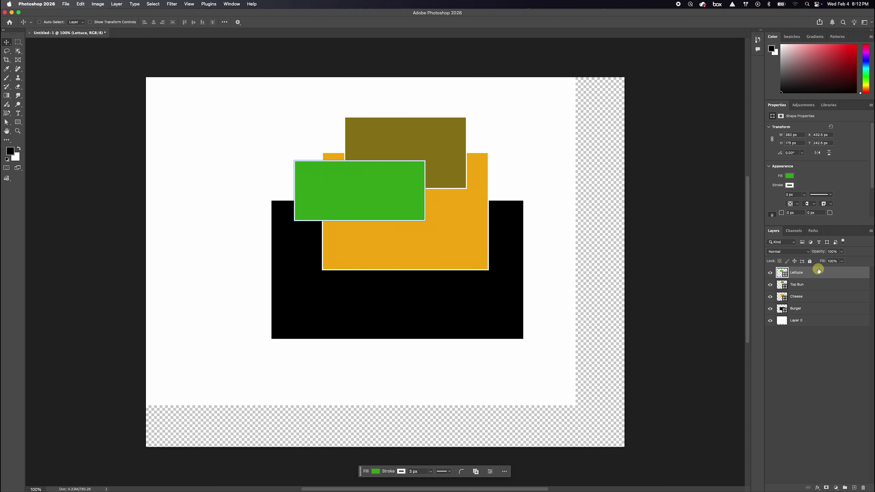
shift+click(816, 308)
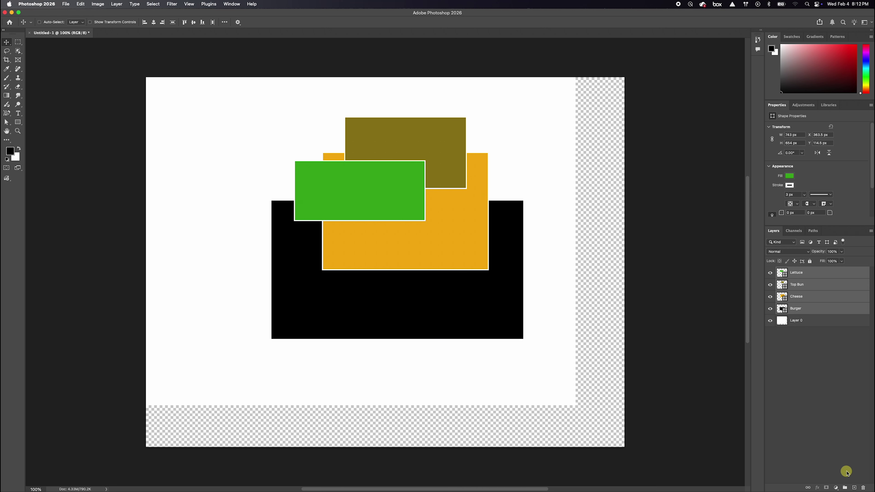
click(846, 488)
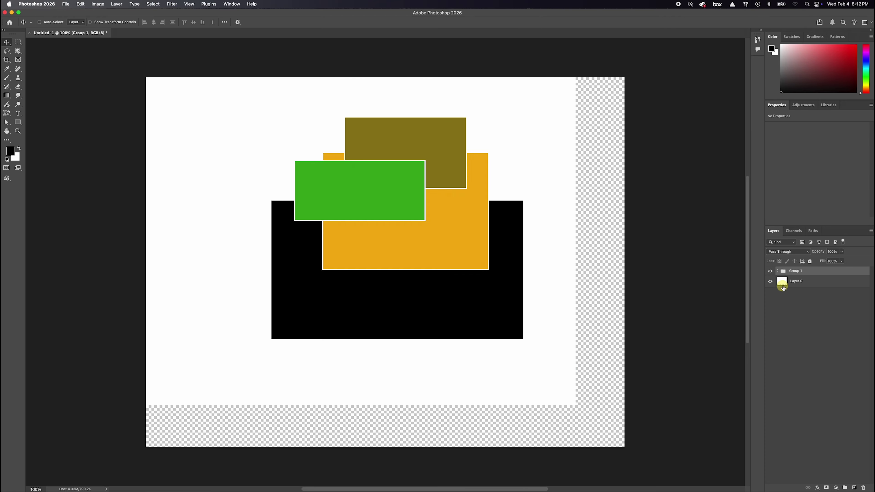
- Rename the new layer group as Whole Burger and deselect it
click(778, 272)
click(780, 274)
double_click(795, 271)
key(Return)
click(819, 300)
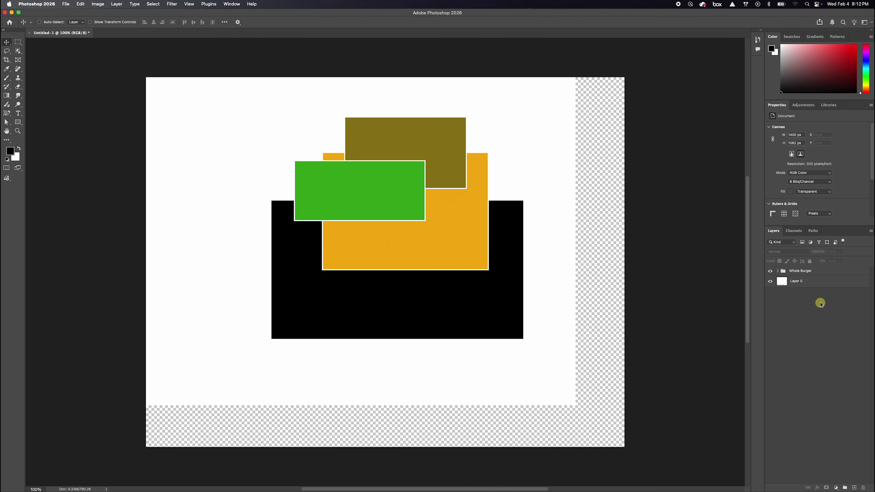
- Toggle the Whole Burger group's visibility off and on to check that it controls all the shapes
click(770, 271)
click(769, 271)
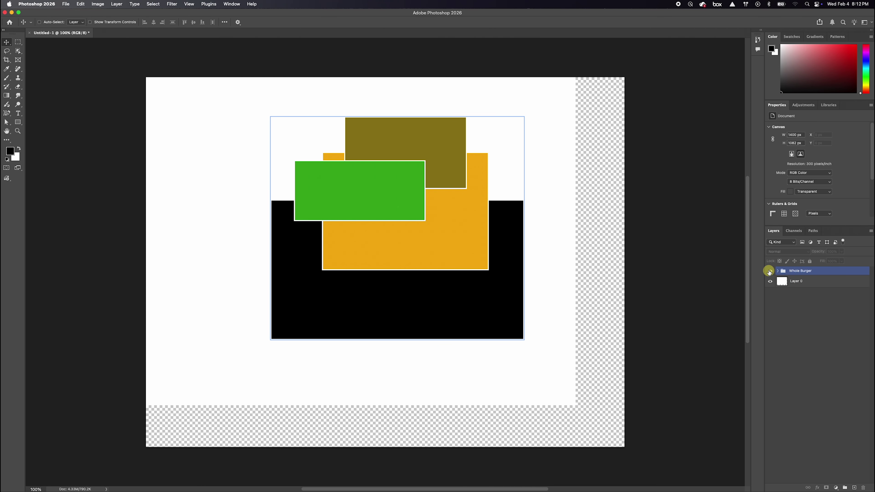
click(771, 272)
click(770, 272)
- Move the Whole Burger group horizontally left on the canvas, shifting all four rectangles together, and deselect it
click(829, 273)
drag(403, 175, 338, 175)
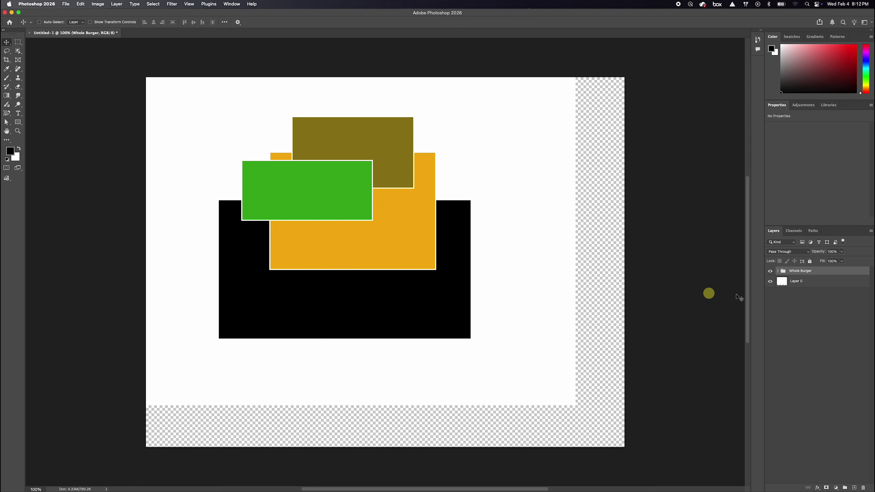
click(812, 308)
click(796, 282)
click(776, 272)
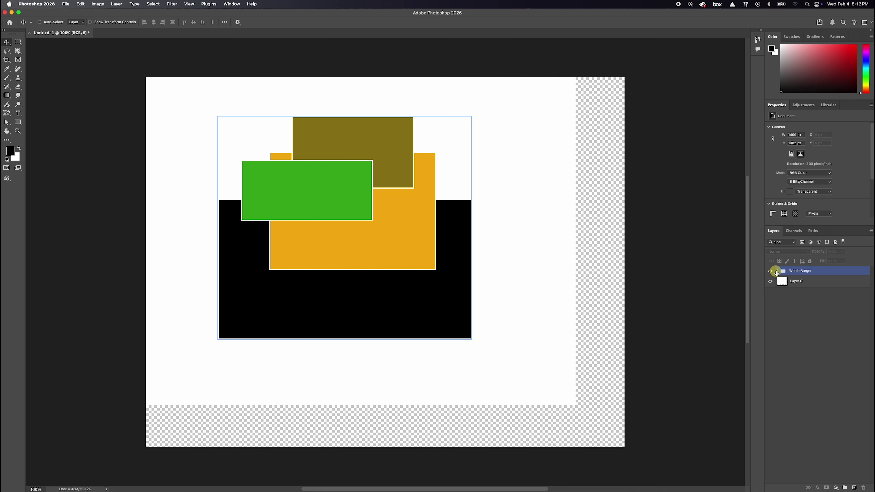
click(823, 353)
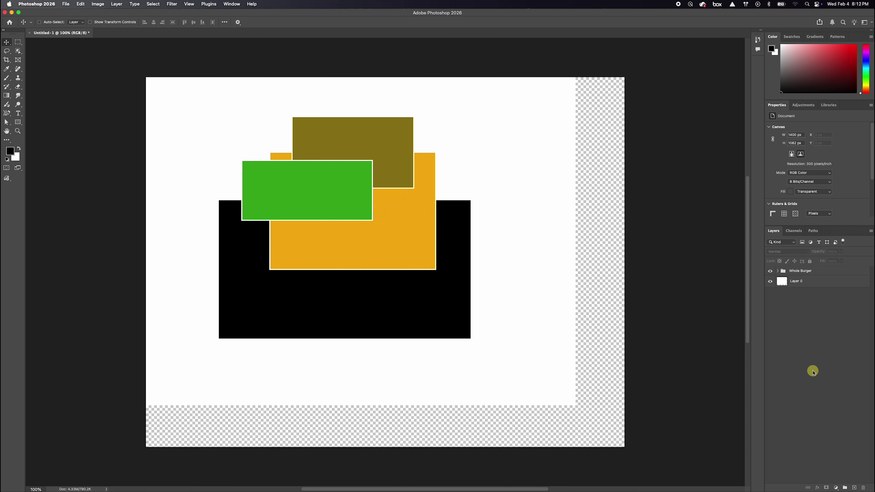
- Draw a paragraph text box across the upper part of the burger shapes and enter "Text Layer" in it
click(19, 115)
drag(255, 132, 491, 230)
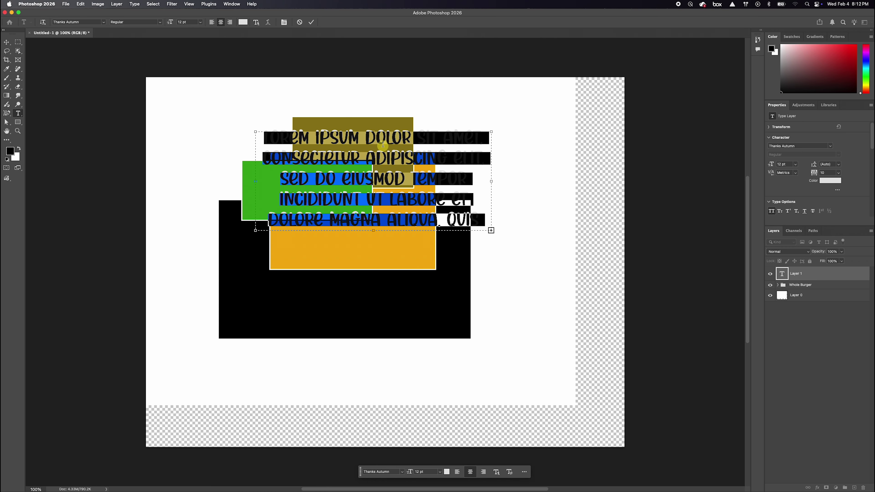
text(Tex)
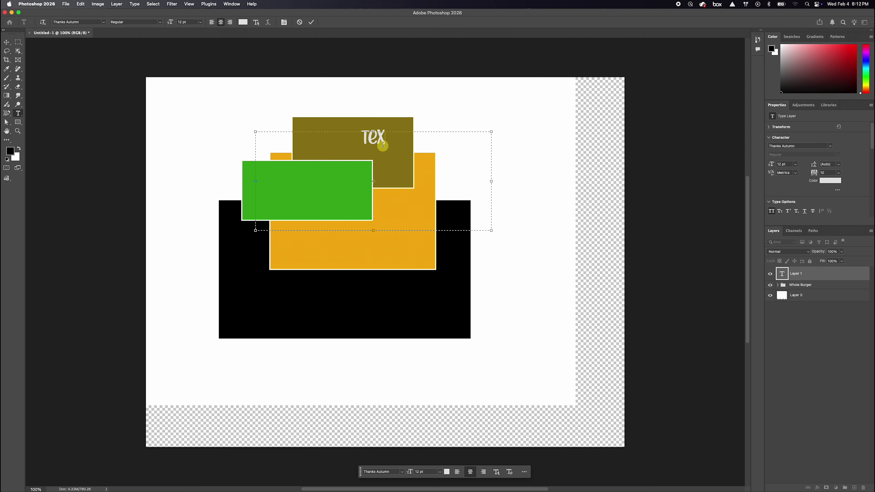
text(t Layer)
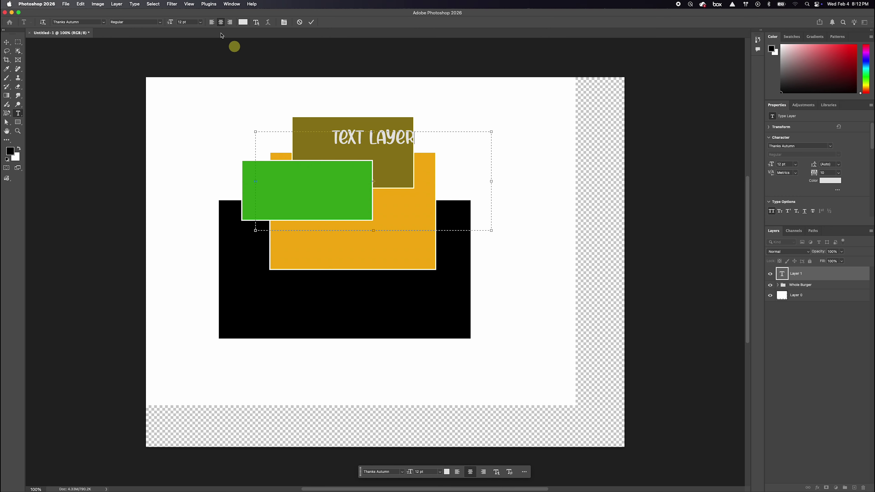
- Commit the "Text Layer" text and move it down onto the lower part of the orange rectangle
click(717, 182)
scroll(311, 24, up, 3)
scroll(420, 187, down, 2)
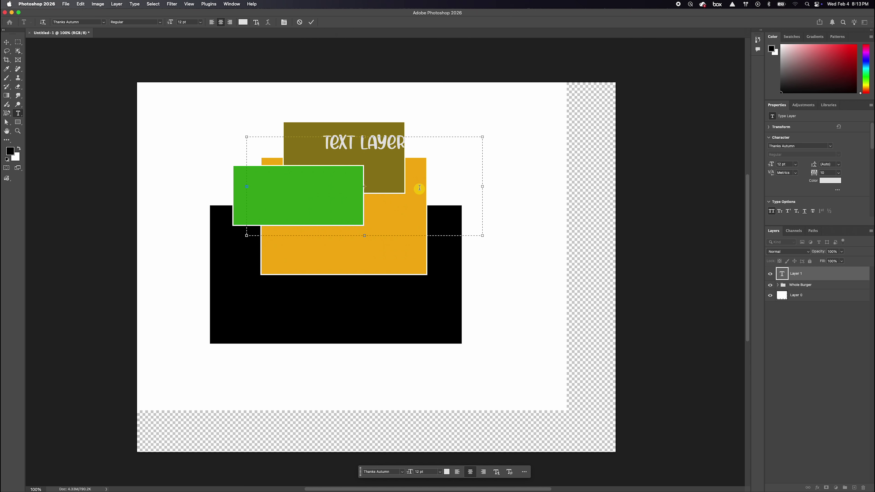
click(311, 22)
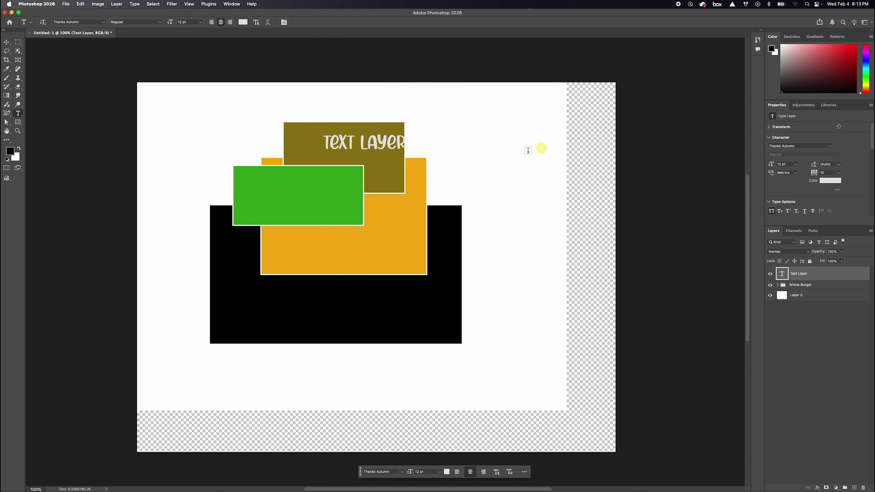
key(v)
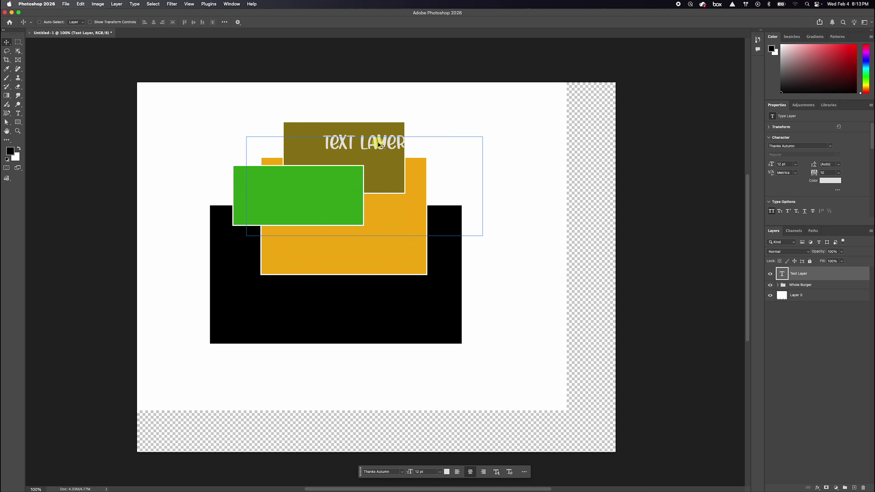
drag(379, 144, 369, 245)
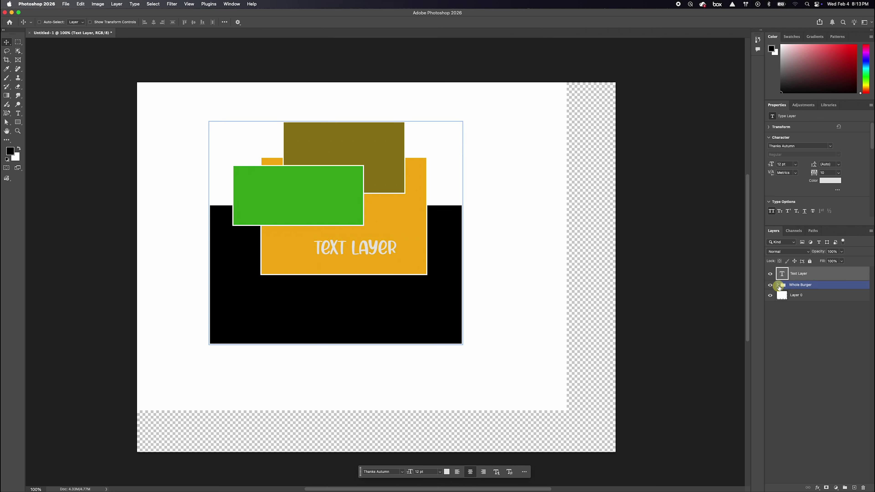
mouse_move(829, 273)
mouse_down()
mouse_move(822, 288)
mouse_move(834, 294)
mouse_move(820, 272)
mouse_up()
drag(375, 248, 368, 255)
click(829, 277)
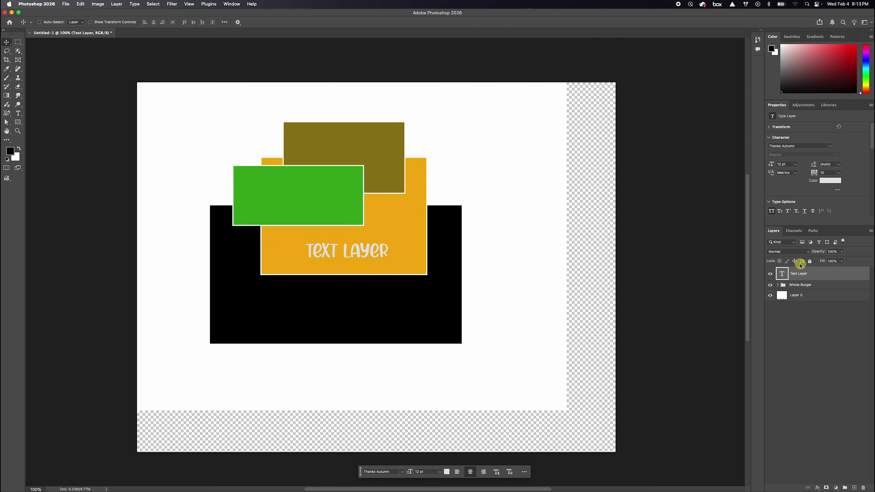
- Lock all properties of the Text Layer and unlock it again
click(810, 262)
click(863, 274)
click(837, 291)
click(831, 294)
- Reduce the Text Layer's opacity to 50%, restore it to full opacity and deselect the layer
drag(821, 254, 797, 251)
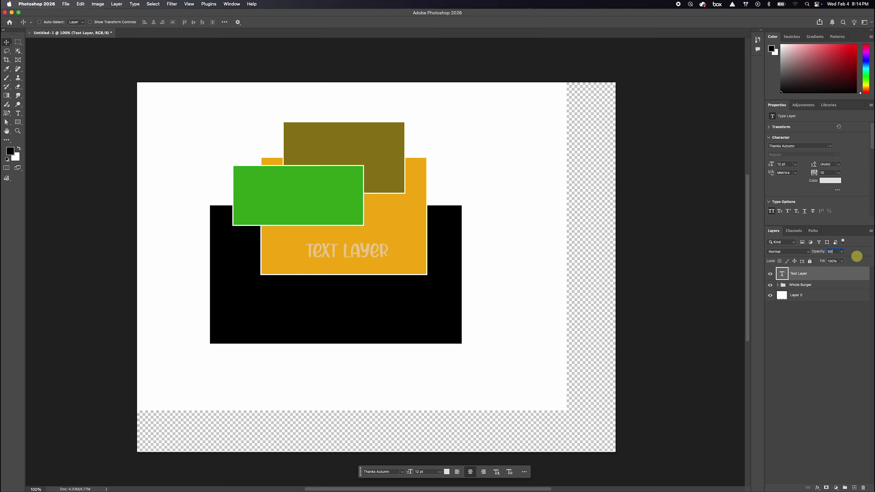
click(816, 322)
click(820, 274)
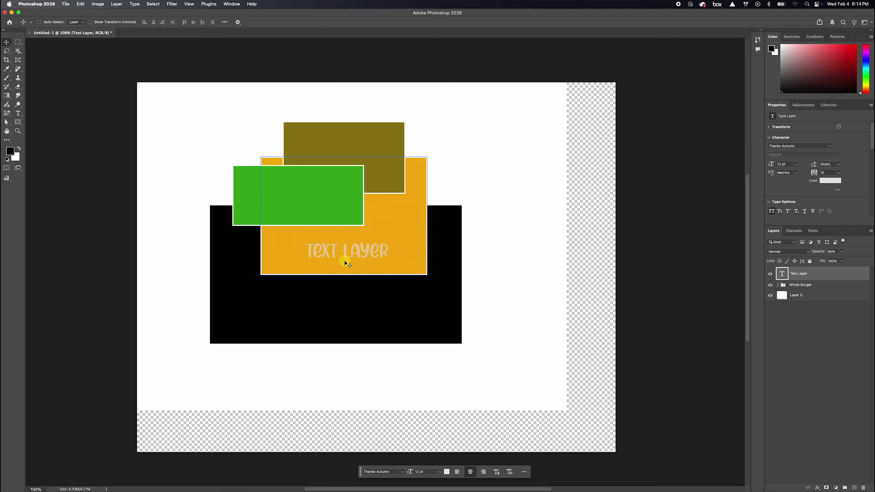
drag(818, 253, 851, 251)
click(813, 316)
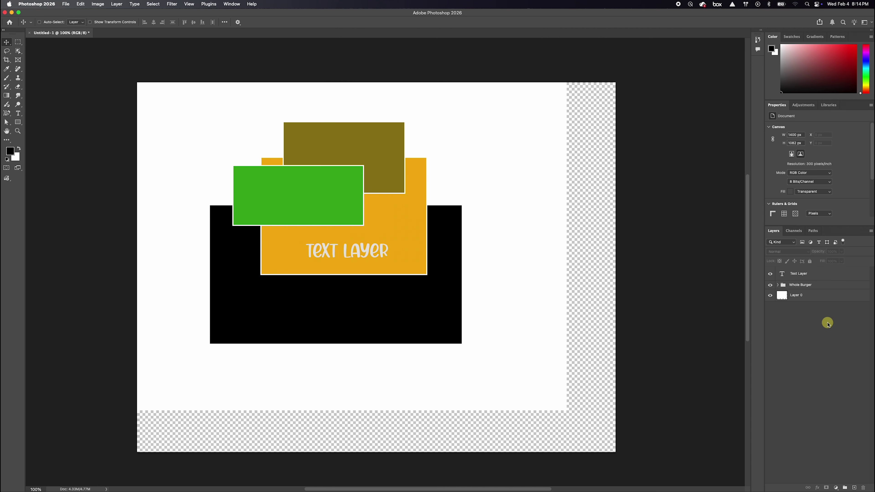
click(871, 231)
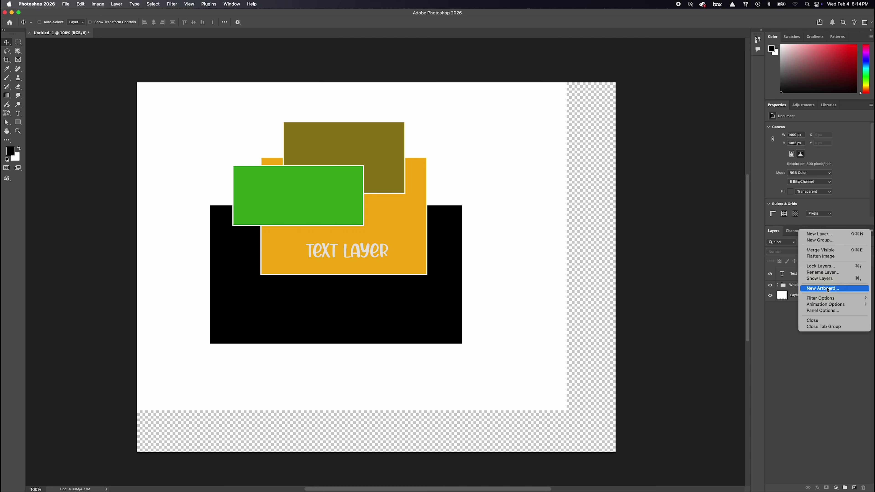
click(804, 371)
drag(791, 295, 816, 307)
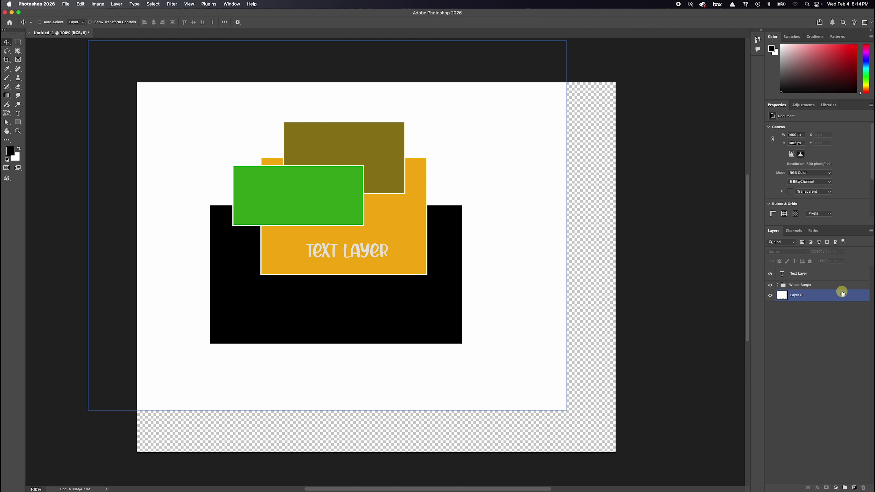
click(831, 332)
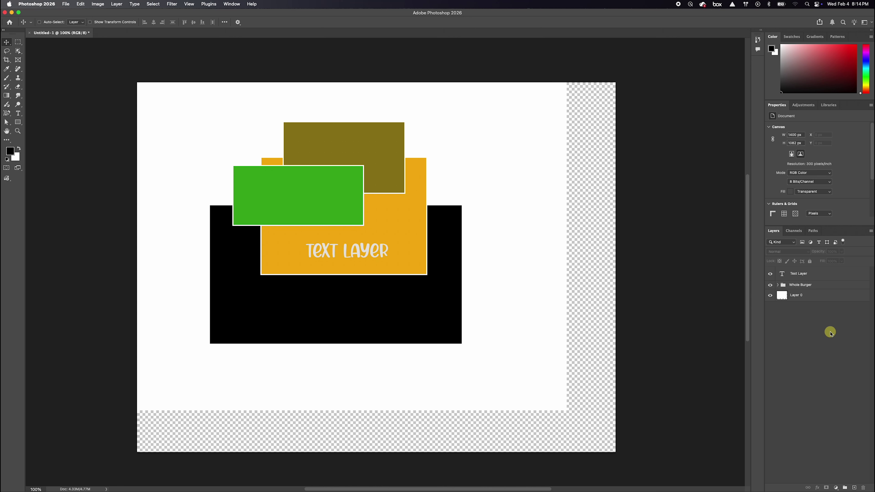